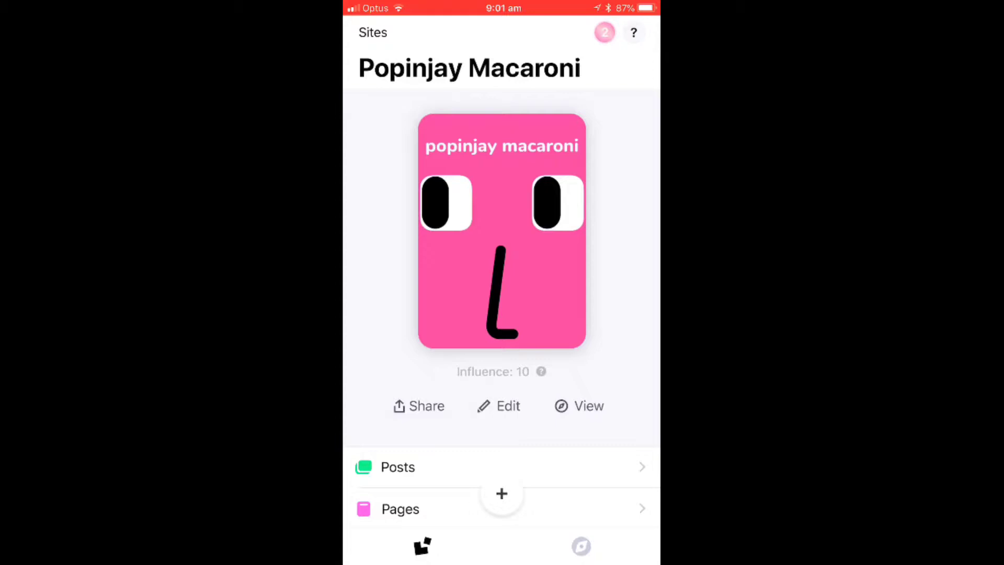
scroll(502, 282, down, 3)
scroll(502, 282, up, 3)
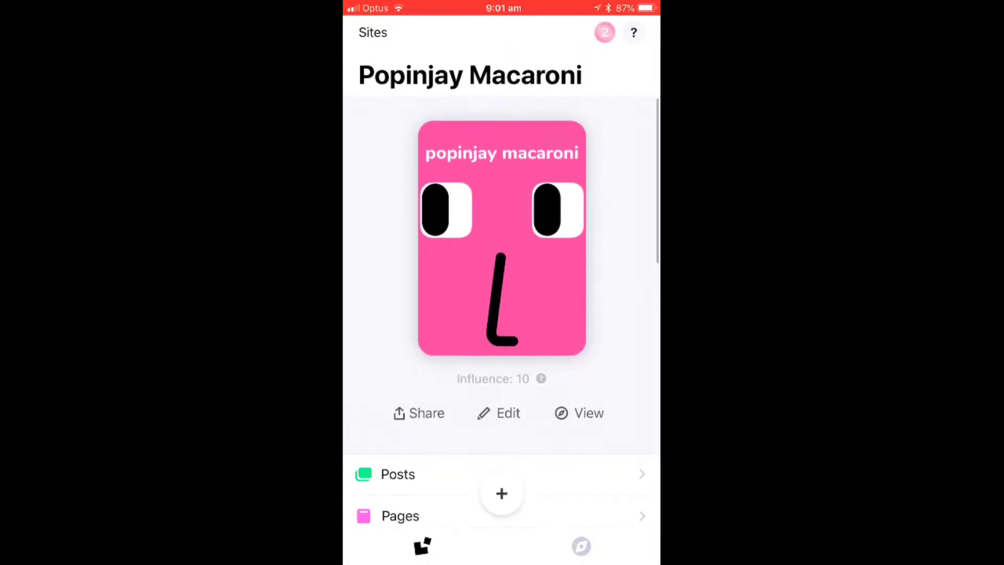
scroll(502, 283, down, 5)
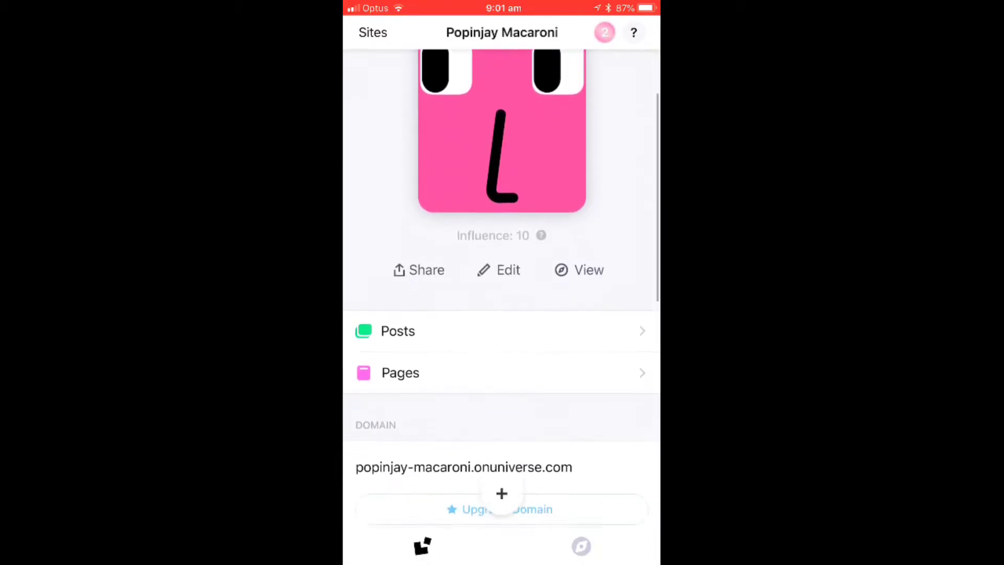
scroll(502, 283, up, 3)
scroll(503, 283, up, 5)
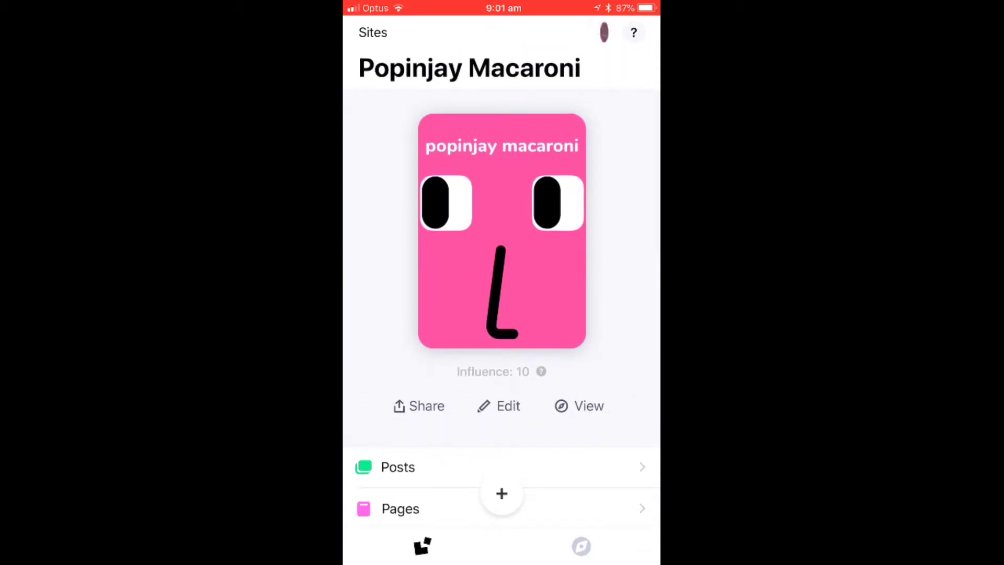
scroll(502, 282, down, 3)
scroll(502, 283, down, 3)
scroll(502, 282, down, 2)
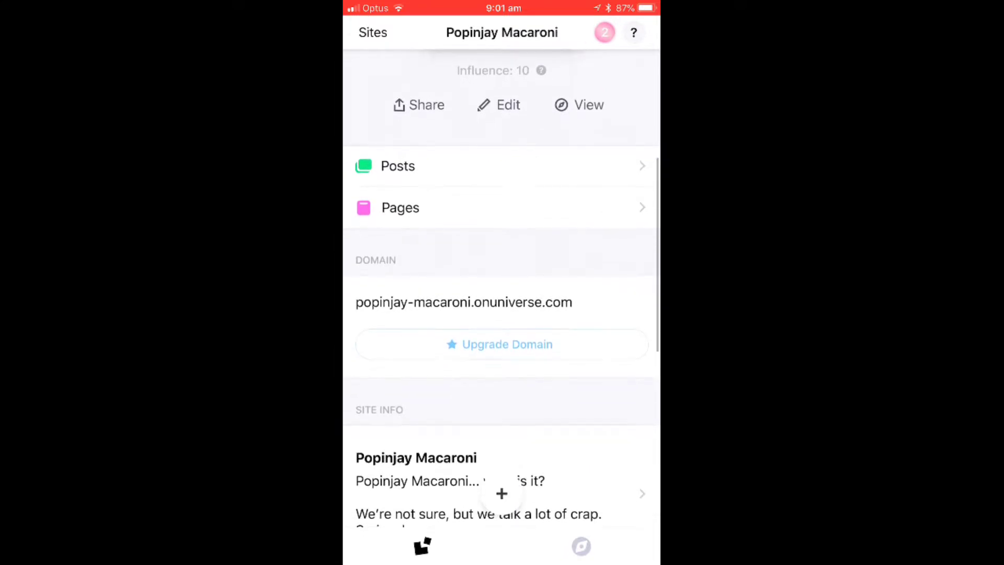
scroll(503, 282, down, 3)
scroll(502, 282, up, 3)
scroll(502, 283, up, 5)
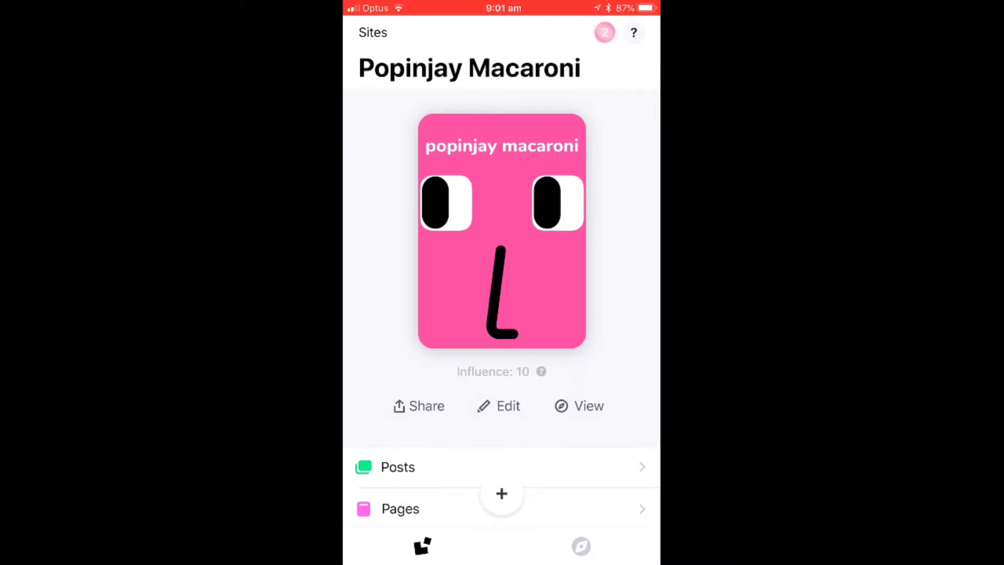
Browse the earthliiiing.onuniverse.com portrait gallery from Explore, then close it
click(580, 547)
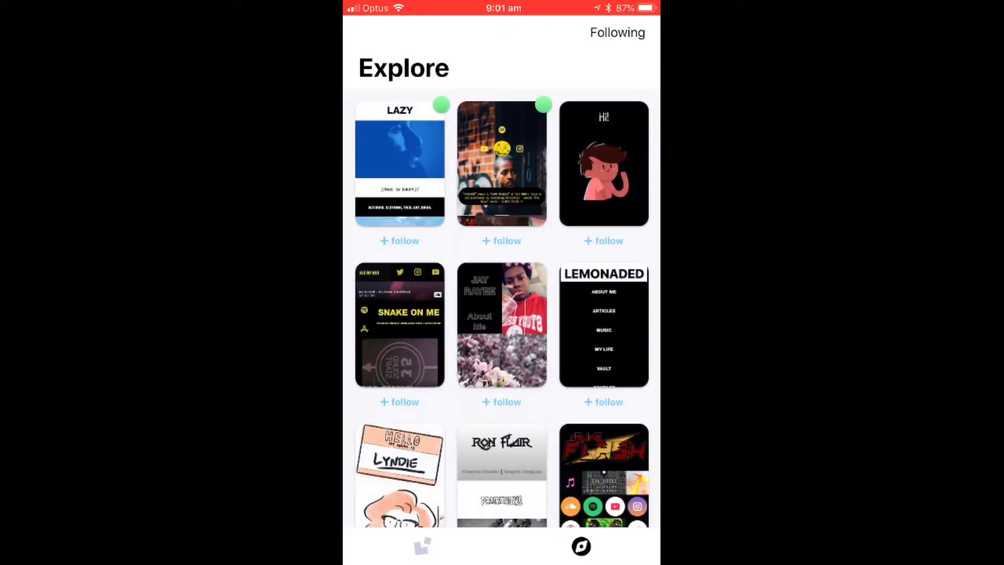
scroll(502, 314, down, 6)
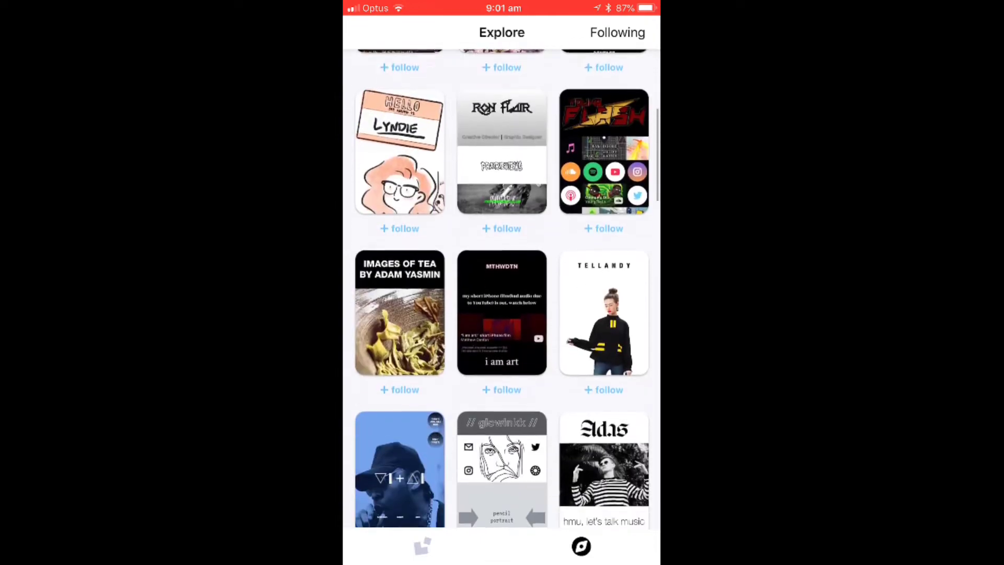
scroll(502, 314, up, 3)
scroll(502, 313, up, 5)
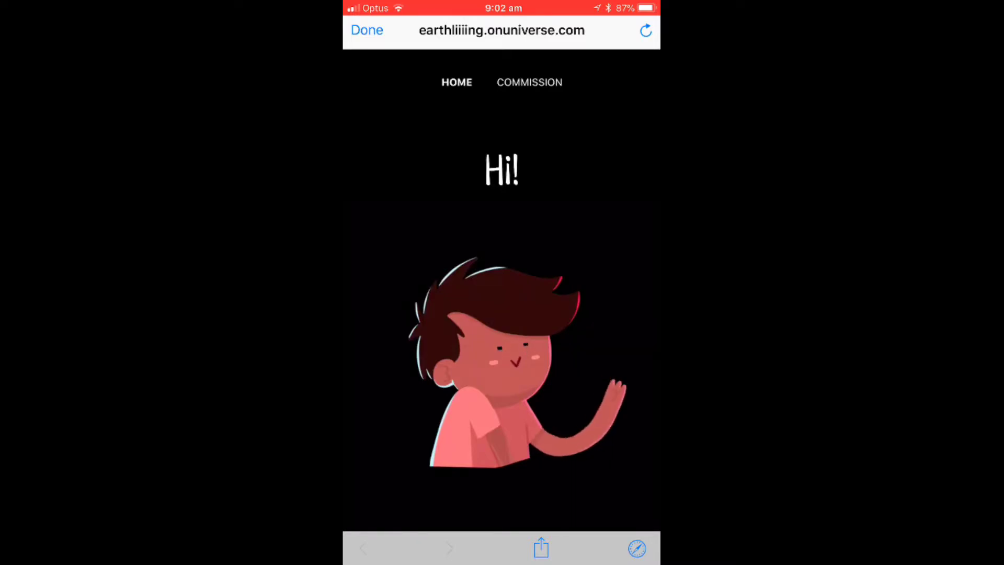
scroll(502, 314, down, 5)
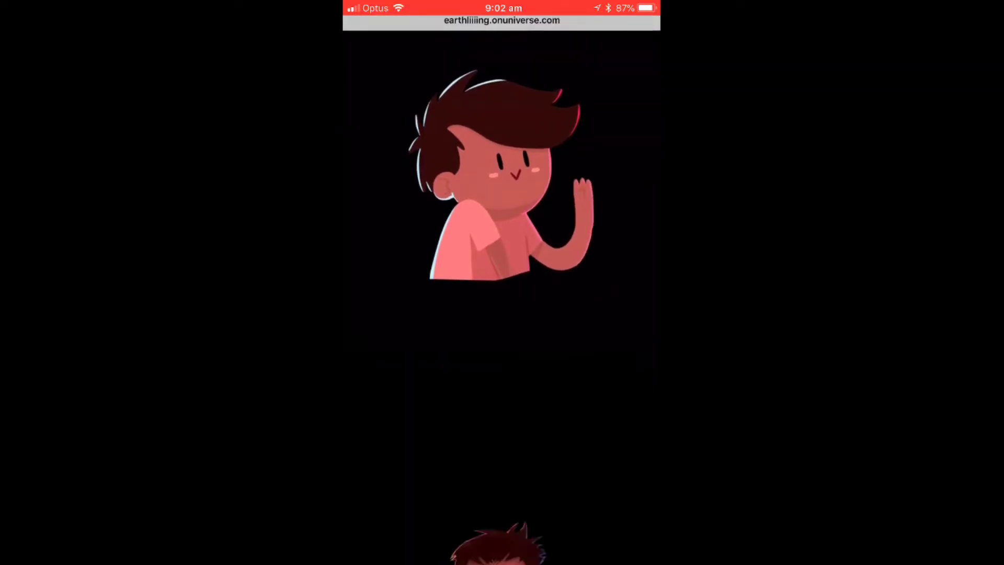
scroll(502, 315, down, 5)
scroll(503, 314, down, 3)
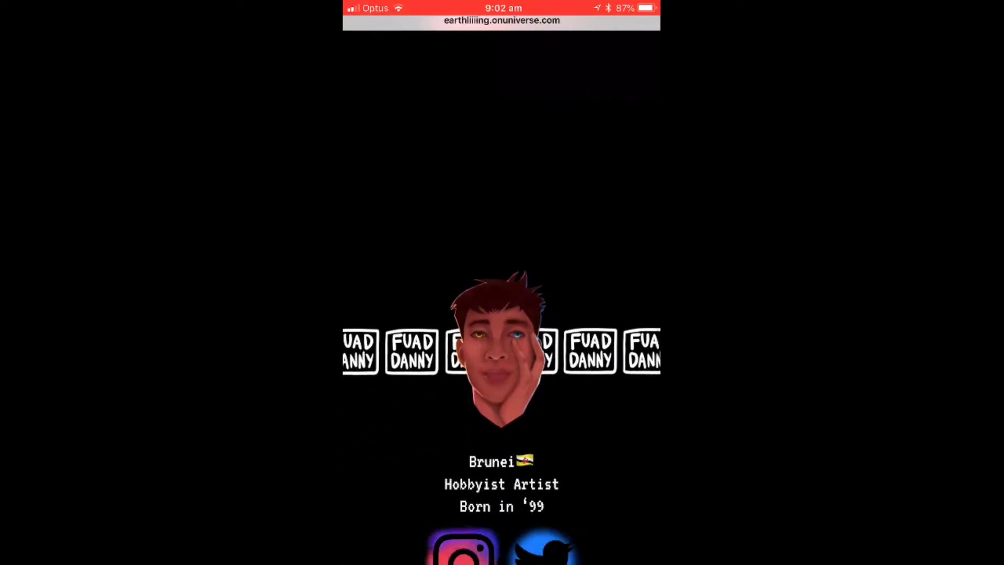
scroll(502, 314, down, 4)
scroll(503, 313, down, 3)
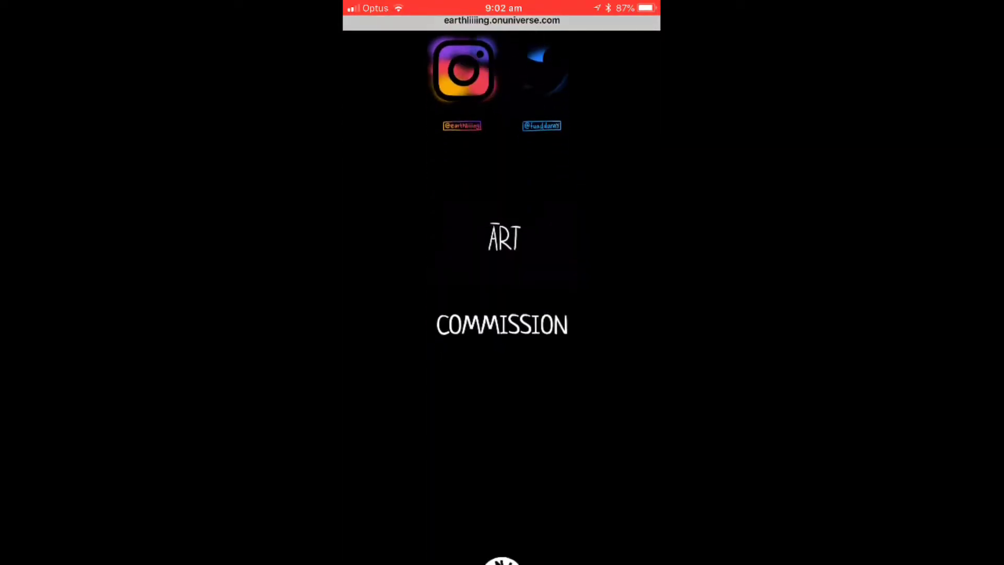
scroll(502, 314, up, 2)
scroll(502, 314, up, 5)
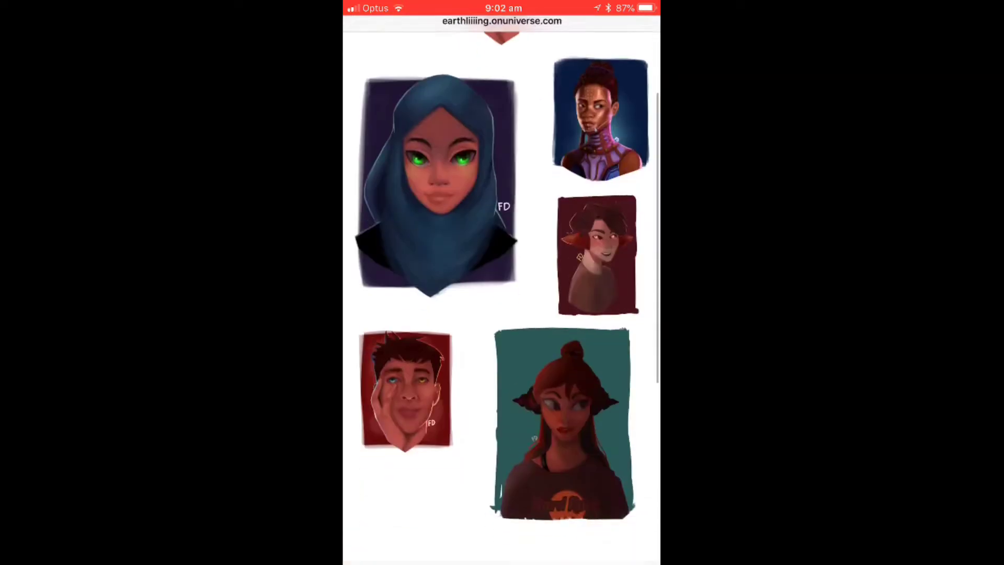
scroll(503, 314, down, 4)
scroll(502, 314, up, 3)
scroll(502, 314, up, 5)
scroll(502, 315, up, 3)
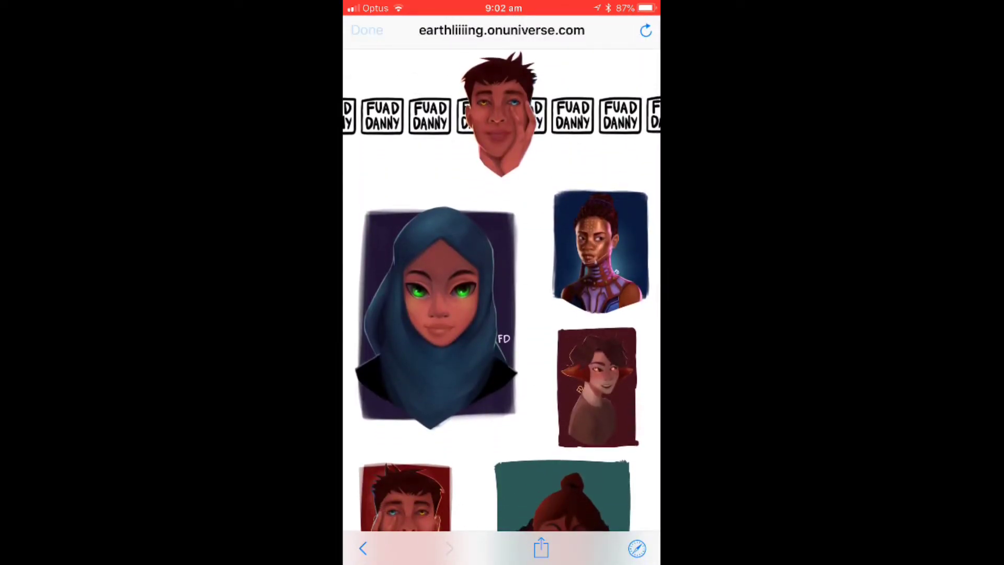
click(366, 30)
scroll(502, 315, down, 5)
scroll(503, 314, down, 5)
scroll(503, 313, down, 3)
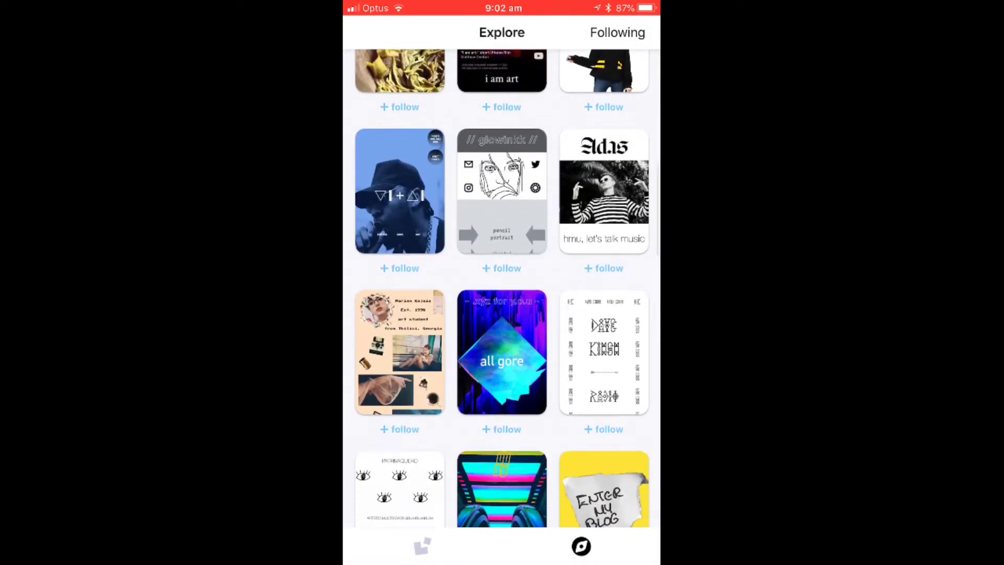
scroll(503, 314, down, 5)
scroll(502, 313, down, 5)
scroll(502, 314, down, 5)
scroll(502, 313, down, 4)
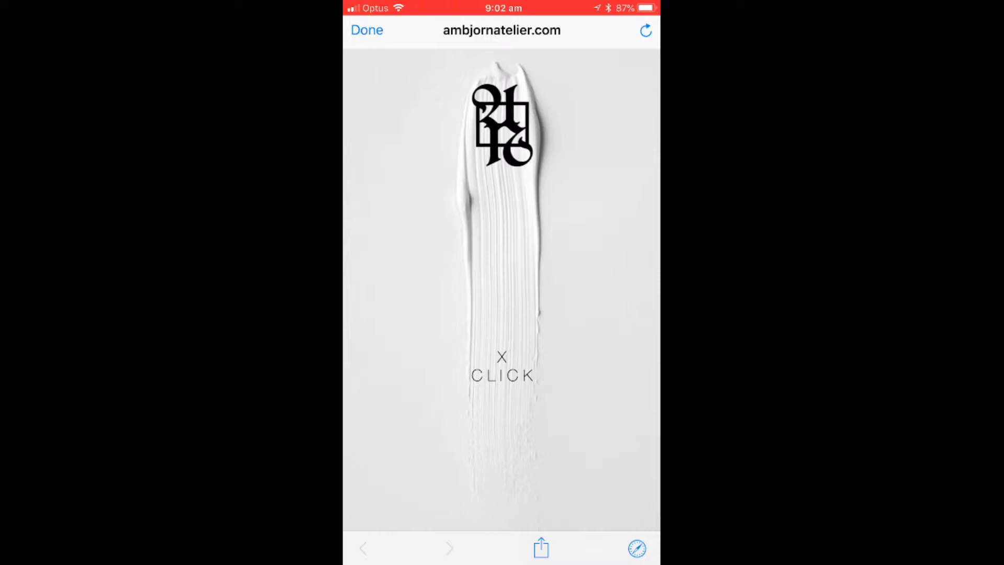
scroll(502, 314, down, 3)
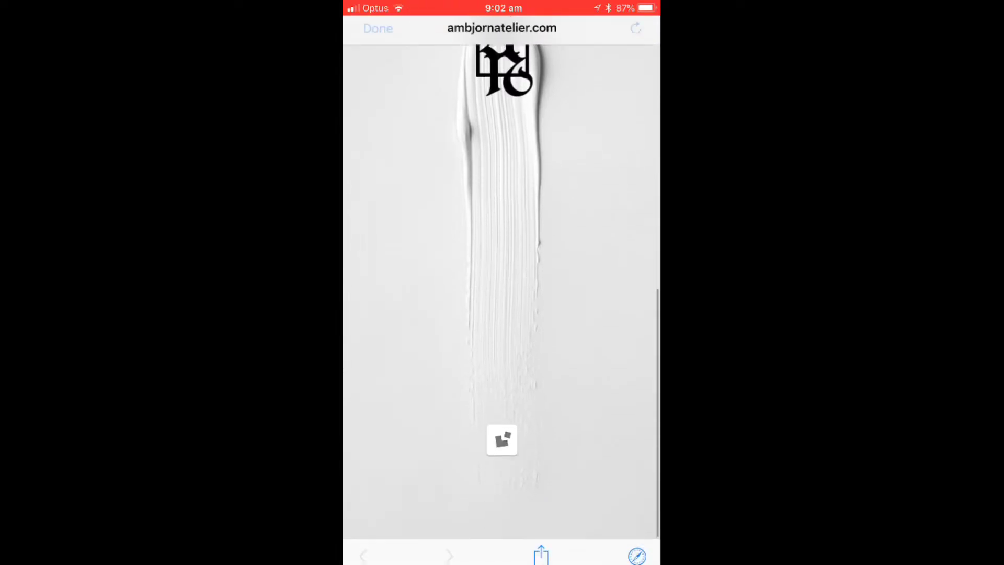
scroll(502, 314, up, 2)
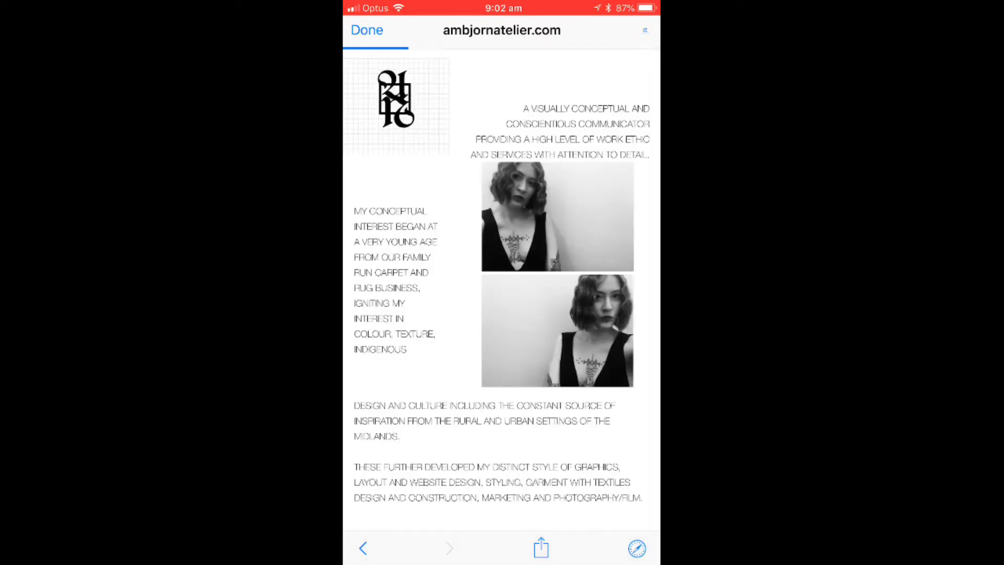
scroll(502, 313, down, 5)
scroll(503, 313, up, 5)
Close the ambjornatelier.com site after viewing its bio page
click(367, 30)
scroll(502, 282, up, 5)
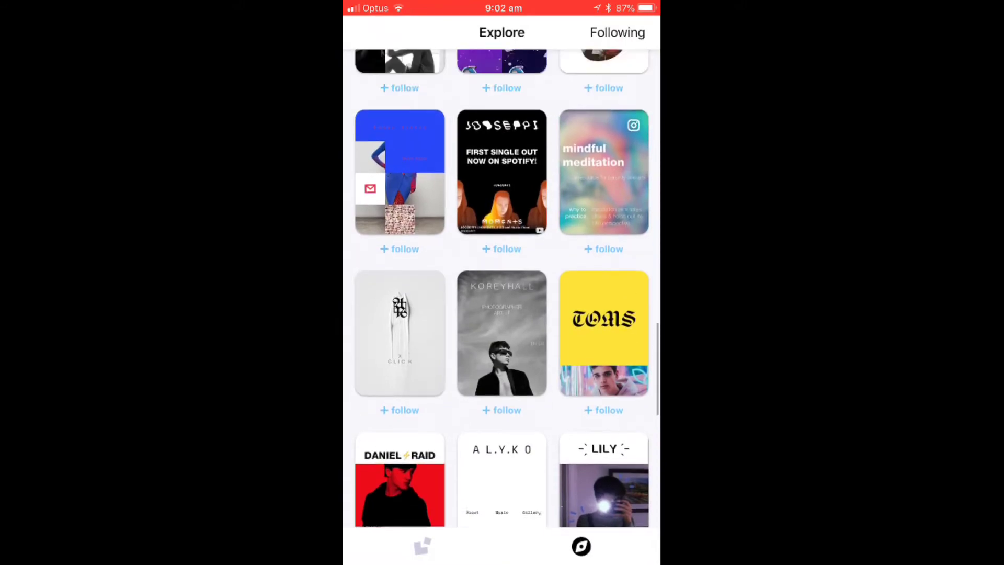
scroll(502, 283, up, 5)
scroll(502, 283, up, 5)
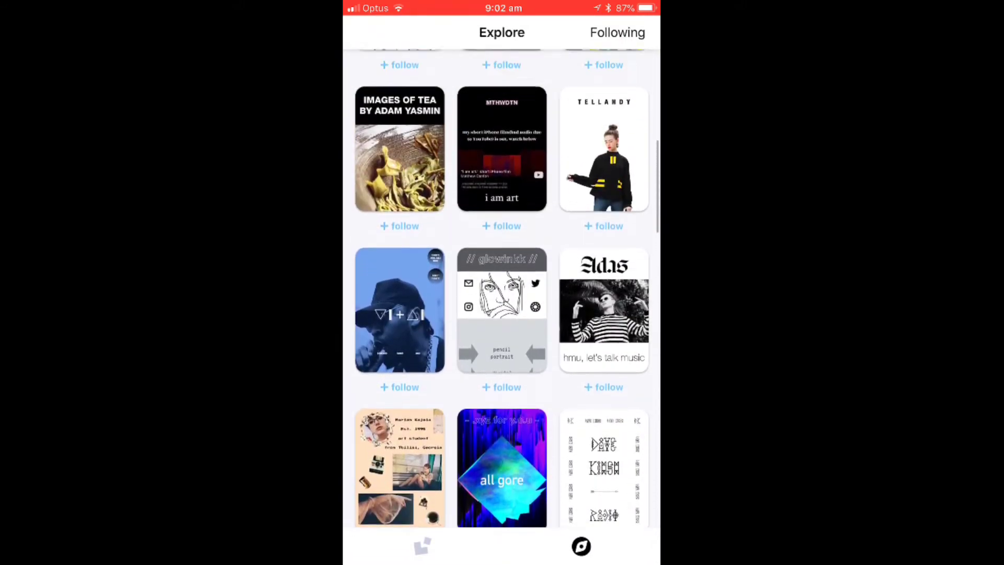
Browse the live Popinjay Macaroni home and Dom Warnaar pages, then close the live site
click(423, 546)
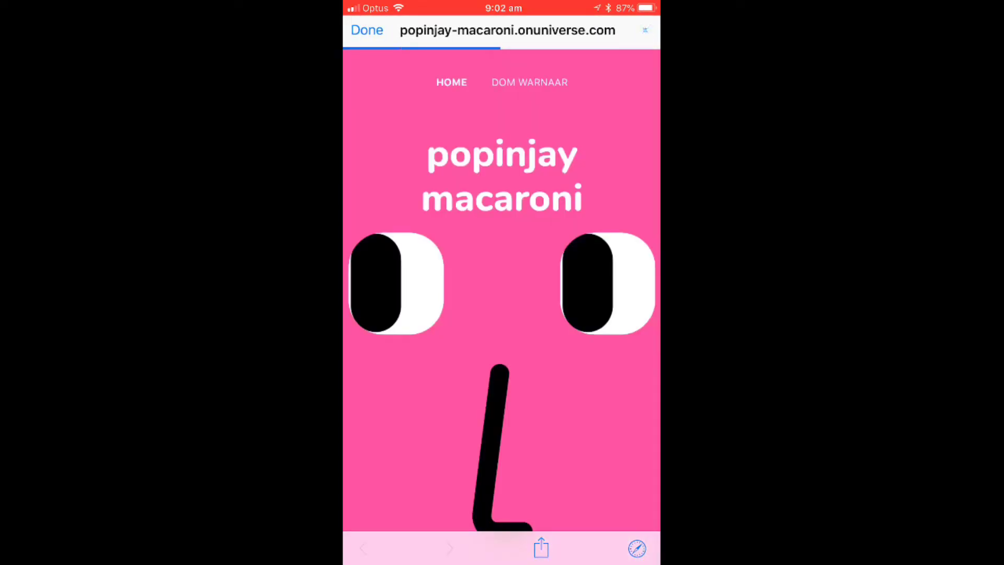
scroll(502, 313, down, 5)
scroll(502, 314, up, 5)
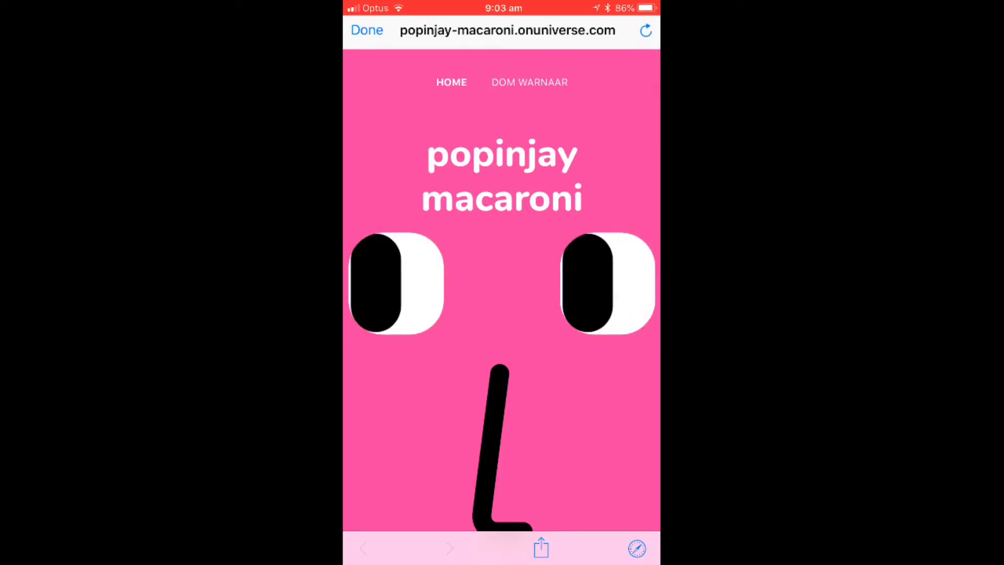
scroll(502, 314, down, 3)
scroll(502, 314, down, 4)
scroll(502, 314, down, 5)
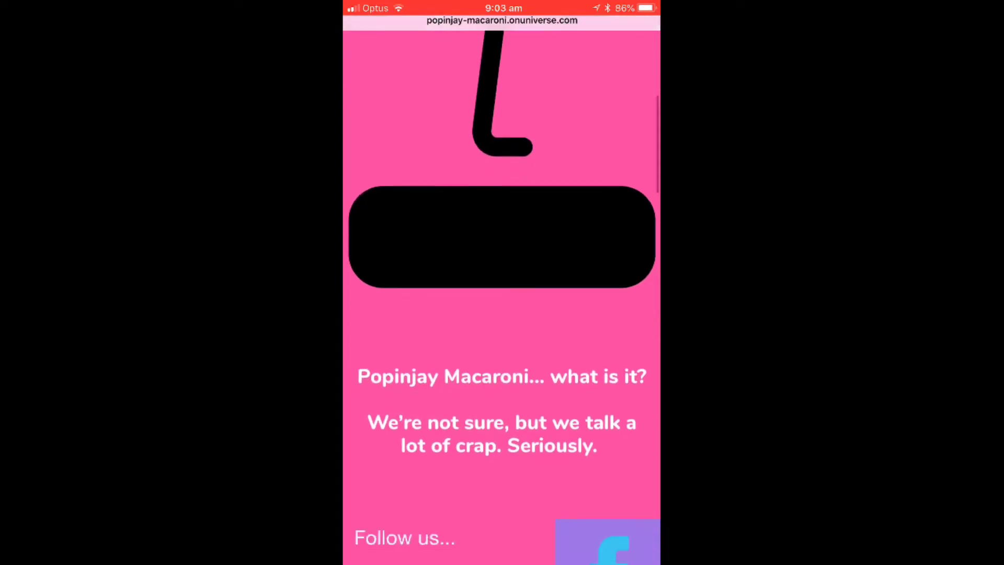
scroll(502, 314, up, 3)
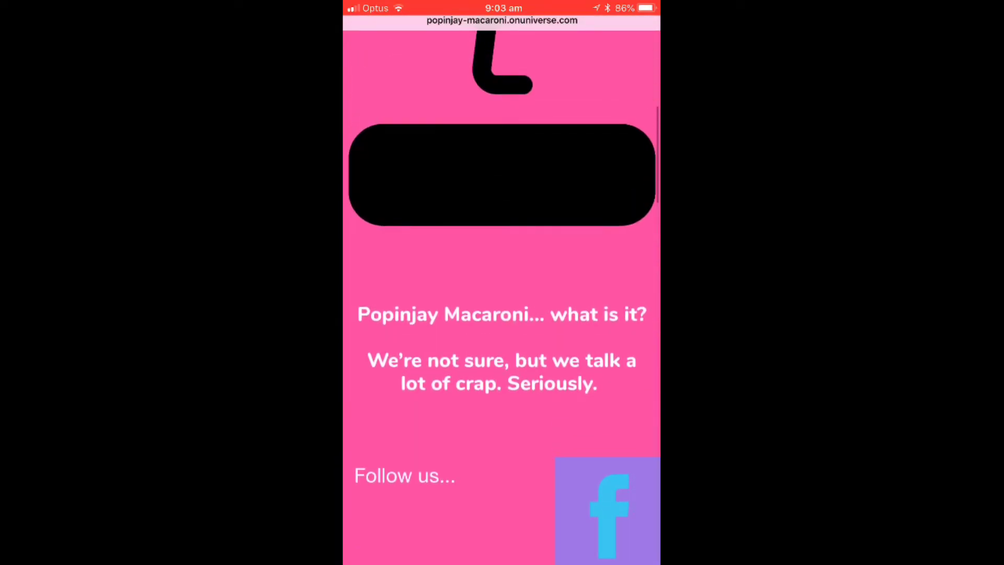
scroll(502, 315, up, 8)
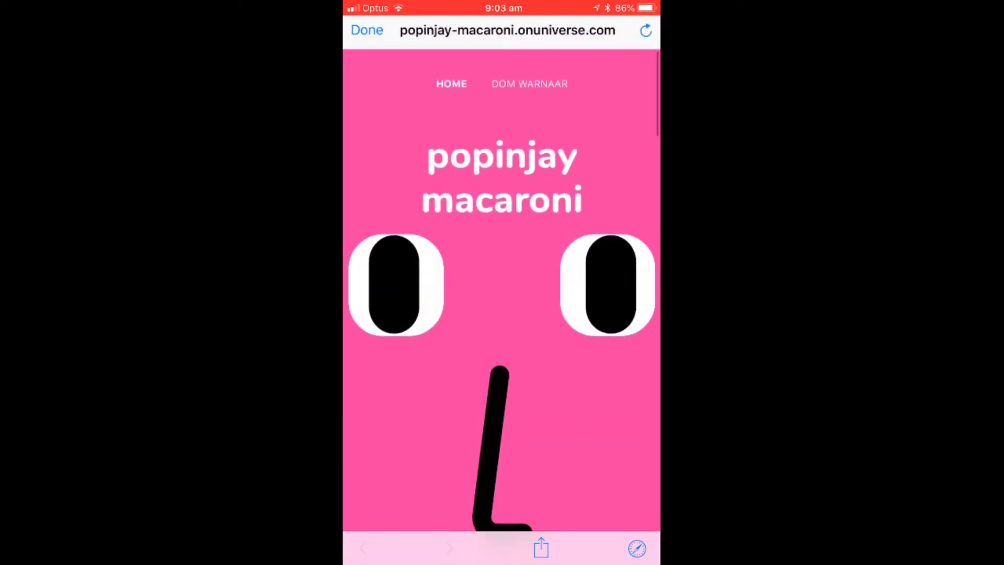
scroll(502, 315, down, 3)
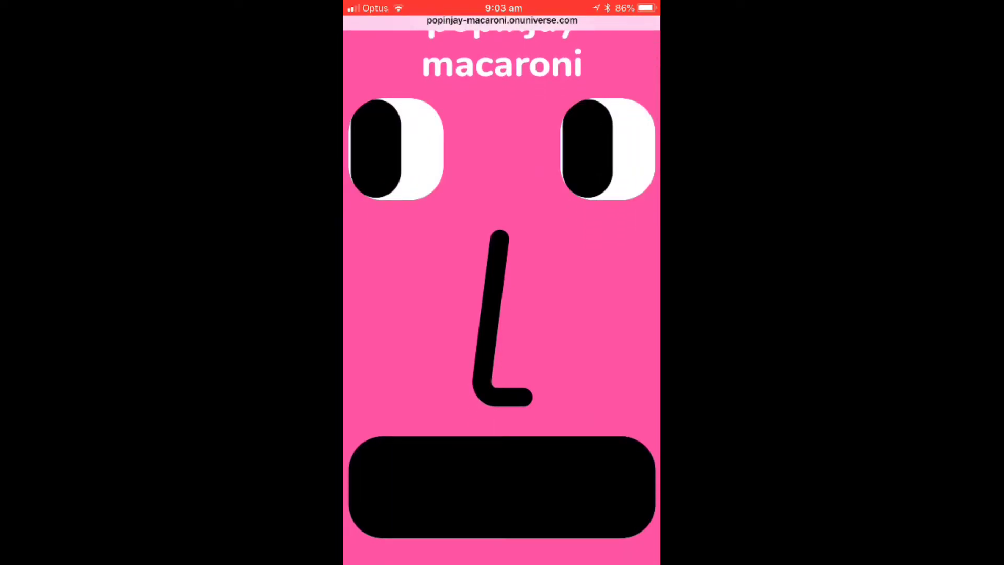
scroll(502, 315, up, 5)
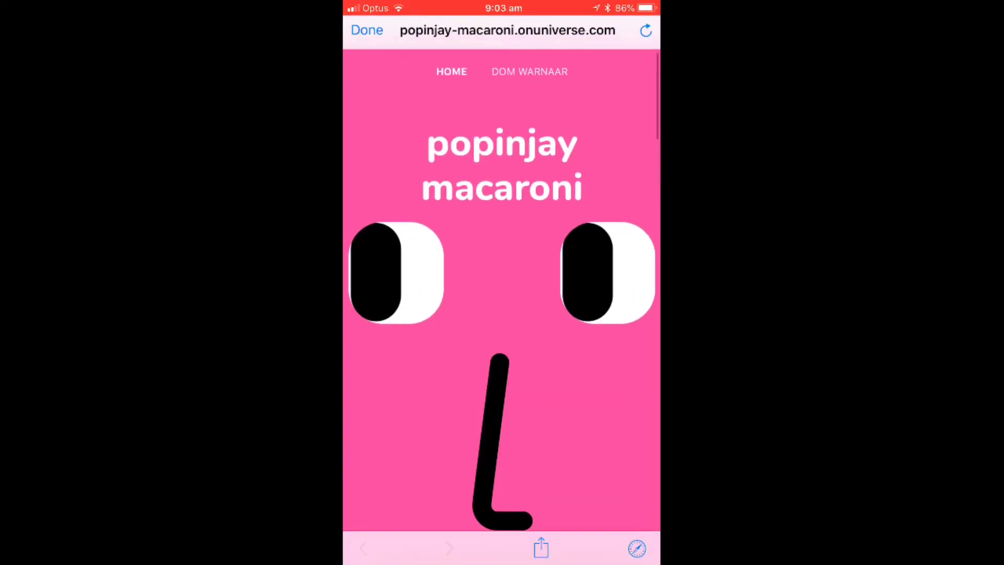
scroll(502, 314, down, 3)
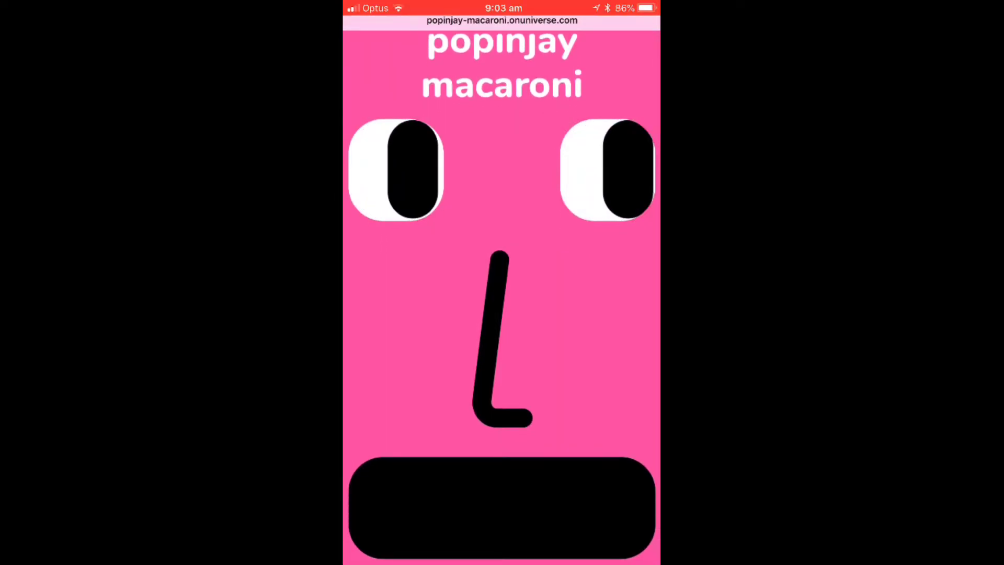
scroll(502, 314, down, 10)
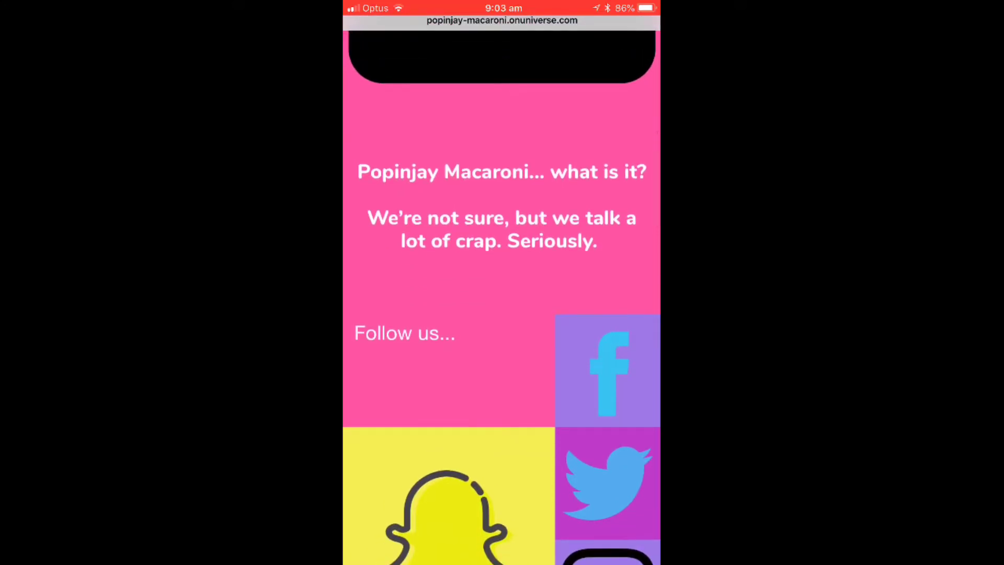
scroll(502, 314, down, 2)
scroll(503, 314, down, 10)
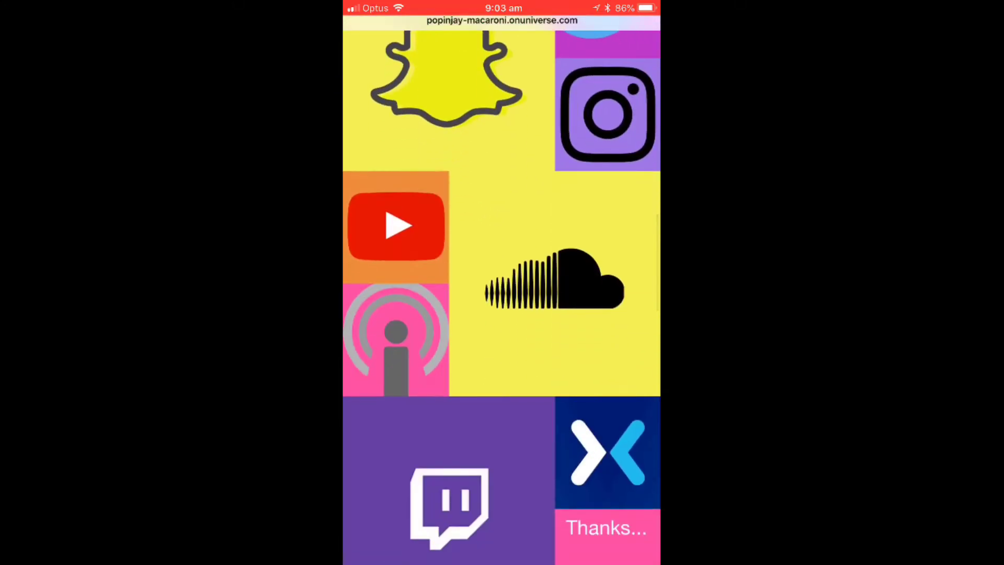
scroll(502, 314, up, 10)
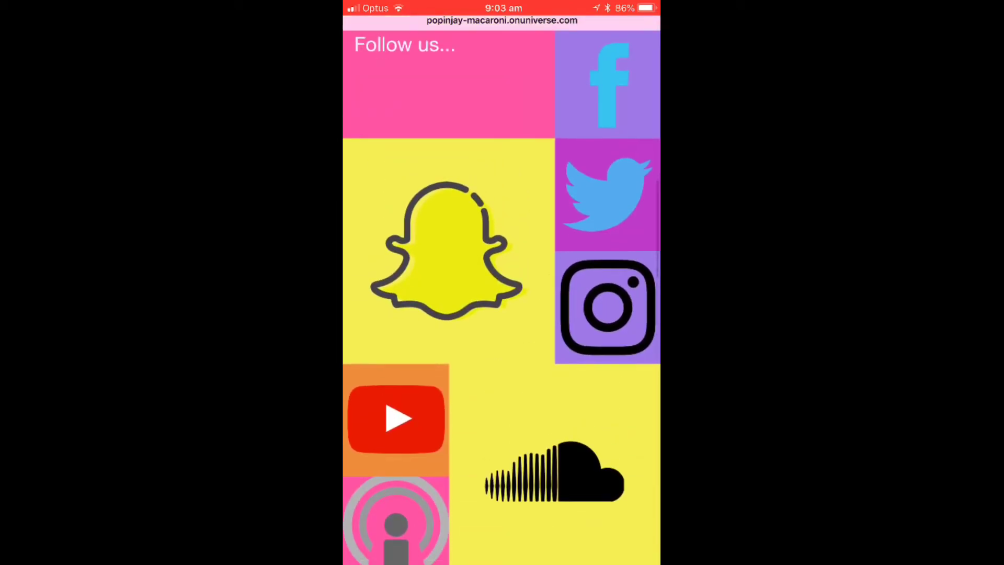
scroll(503, 314, down, 2)
scroll(503, 314, down, 10)
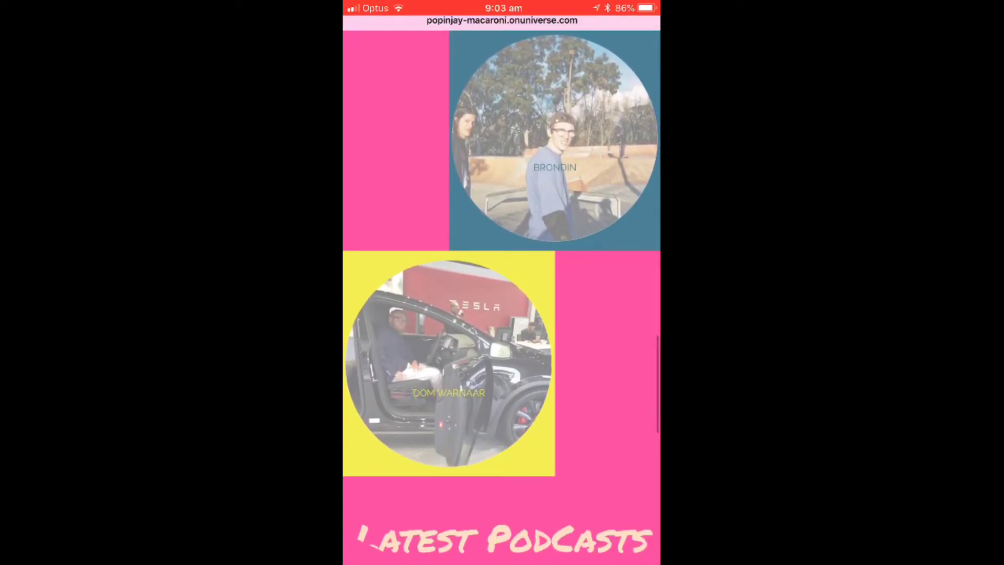
scroll(502, 314, down, 4)
scroll(502, 314, down, 4)
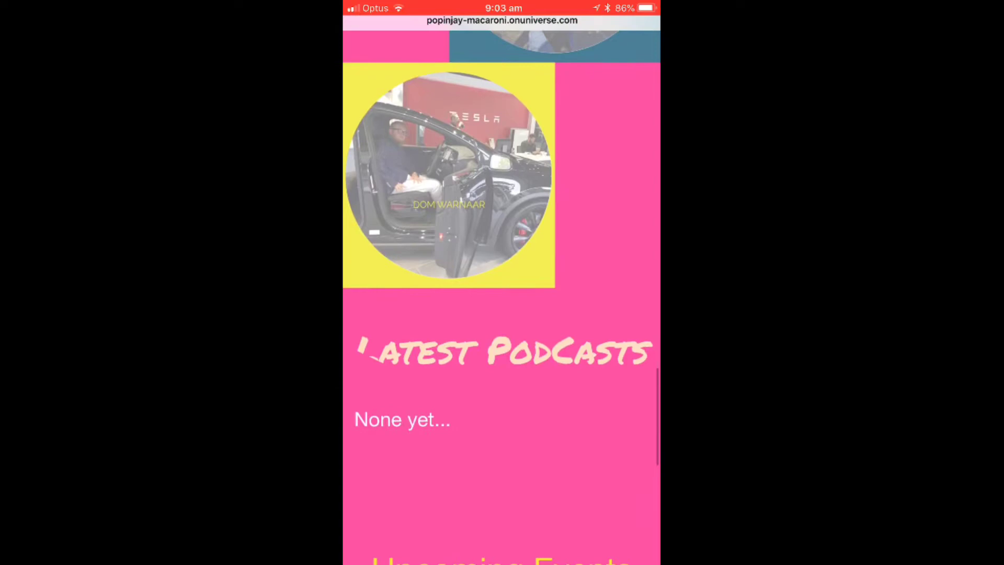
scroll(502, 314, down, 2)
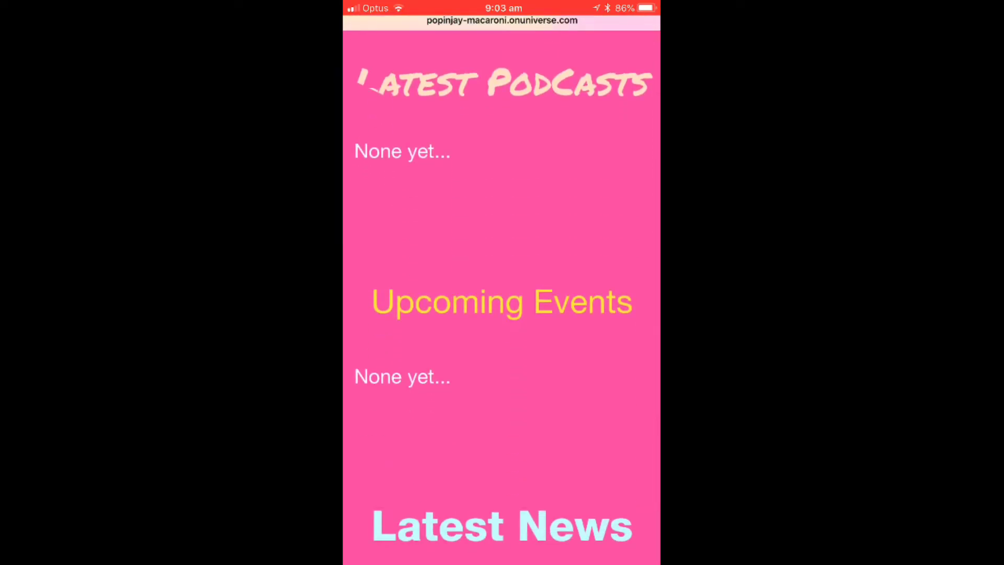
scroll(502, 314, down, 3)
scroll(502, 314, down, 3)
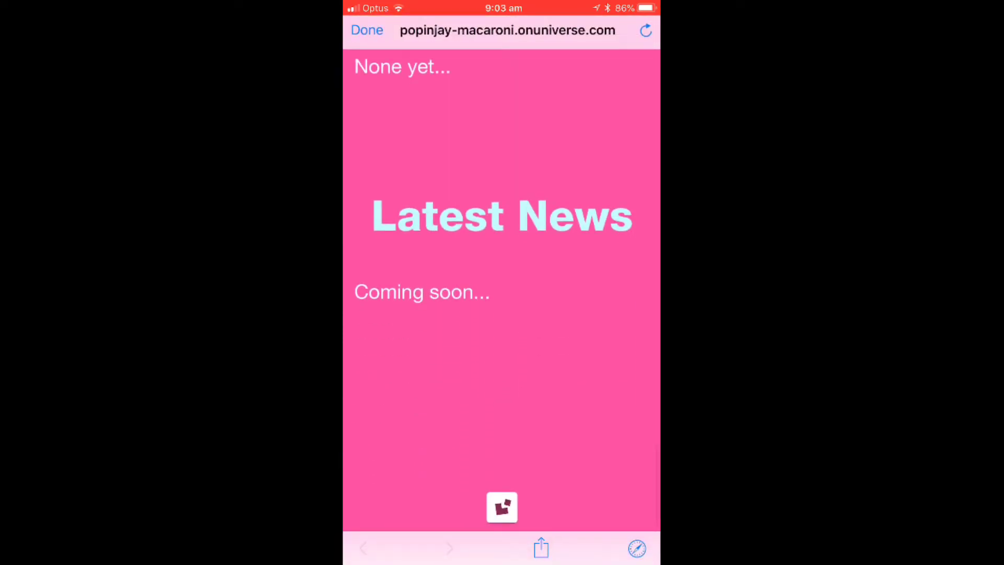
scroll(502, 314, up, 8)
scroll(502, 314, up, 3)
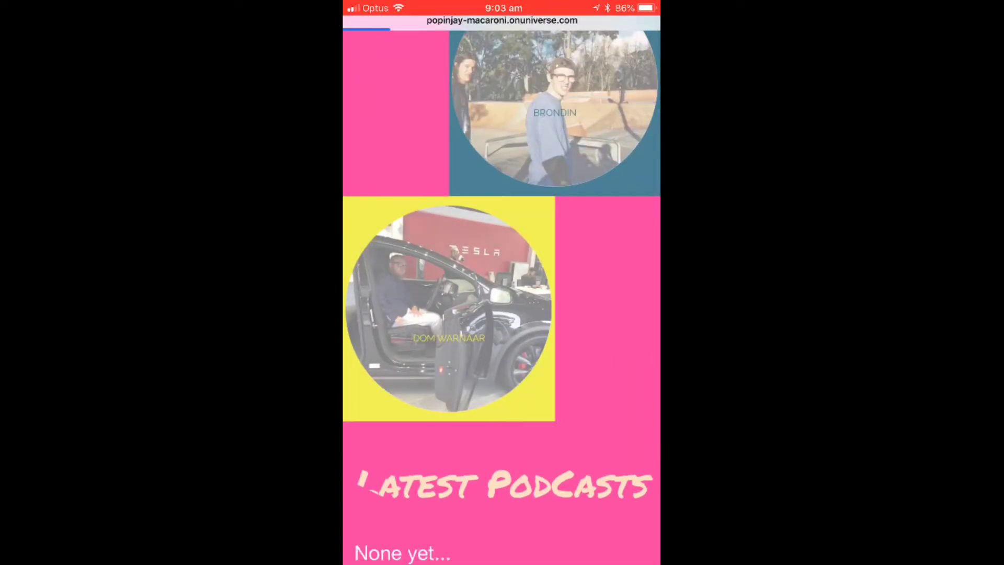
scroll(503, 314, down, 3)
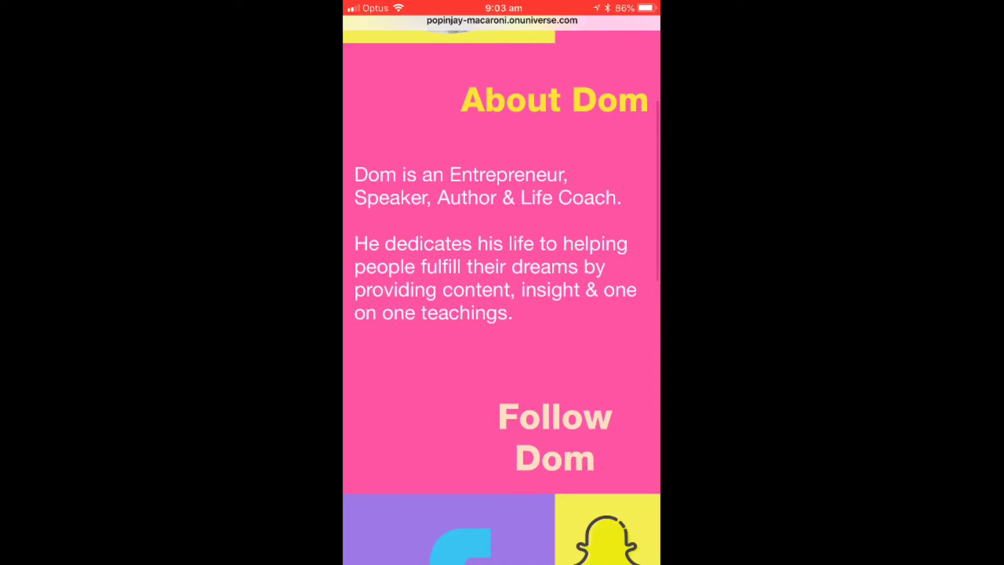
scroll(502, 315, down, 3)
scroll(502, 314, down, 4)
scroll(502, 314, down, 5)
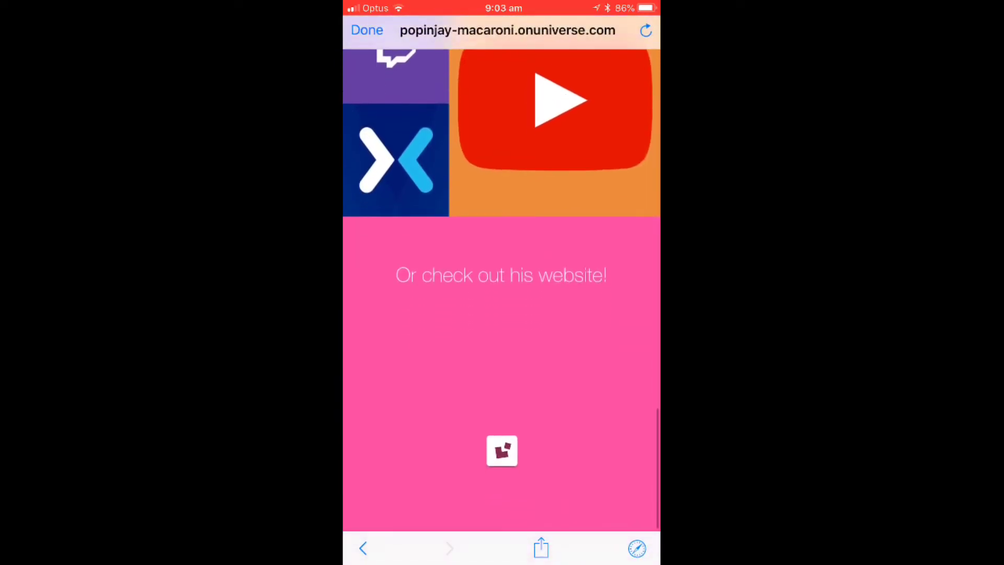
scroll(502, 315, up, 1)
scroll(502, 314, up, 5)
scroll(502, 313, up, 3)
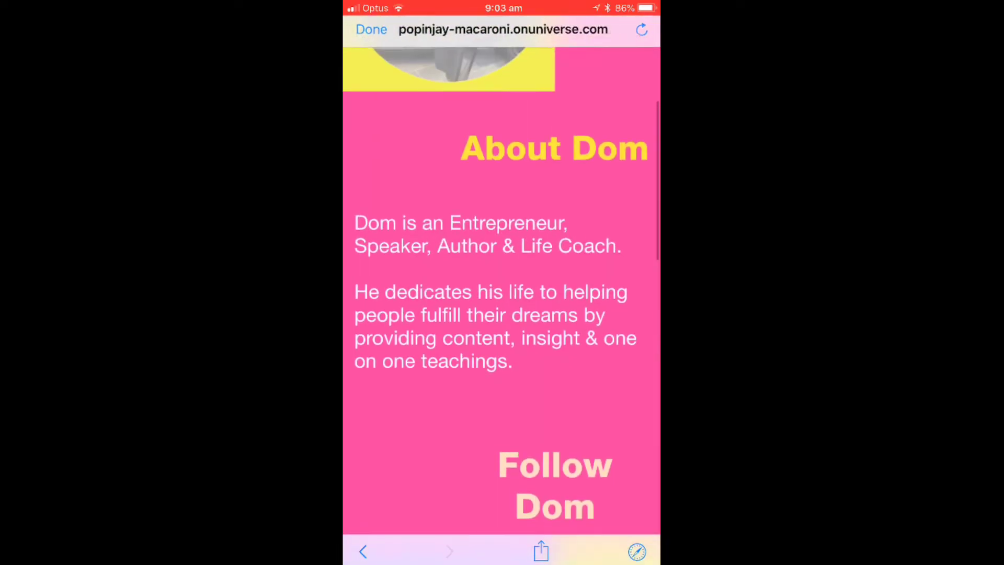
scroll(502, 314, up, 3)
click(363, 547)
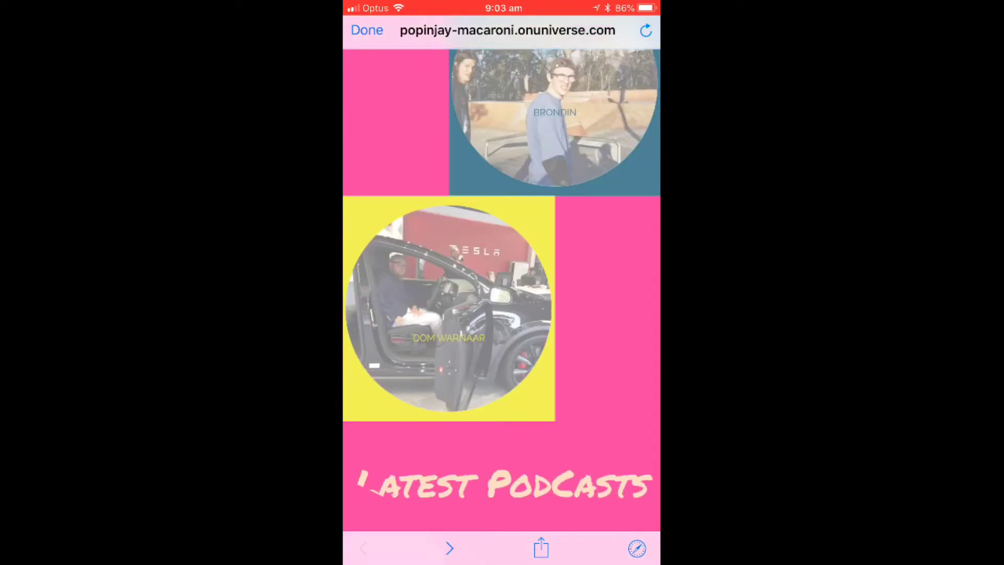
scroll(502, 314, up, 5)
scroll(502, 315, up, 5)
scroll(502, 314, up, 5)
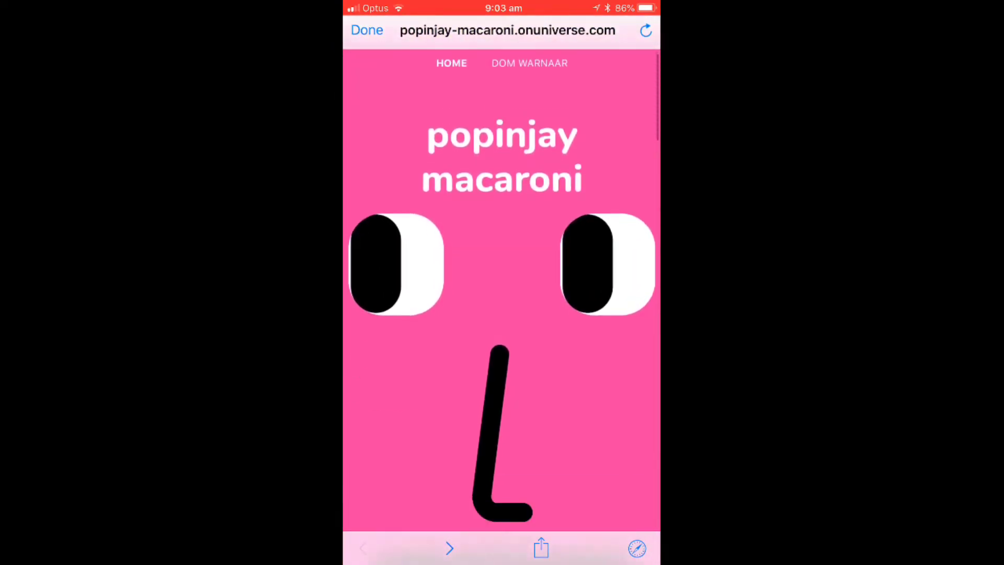
scroll(502, 315, down, 5)
scroll(502, 314, down, 5)
scroll(503, 314, down, 2)
scroll(502, 314, up, 5)
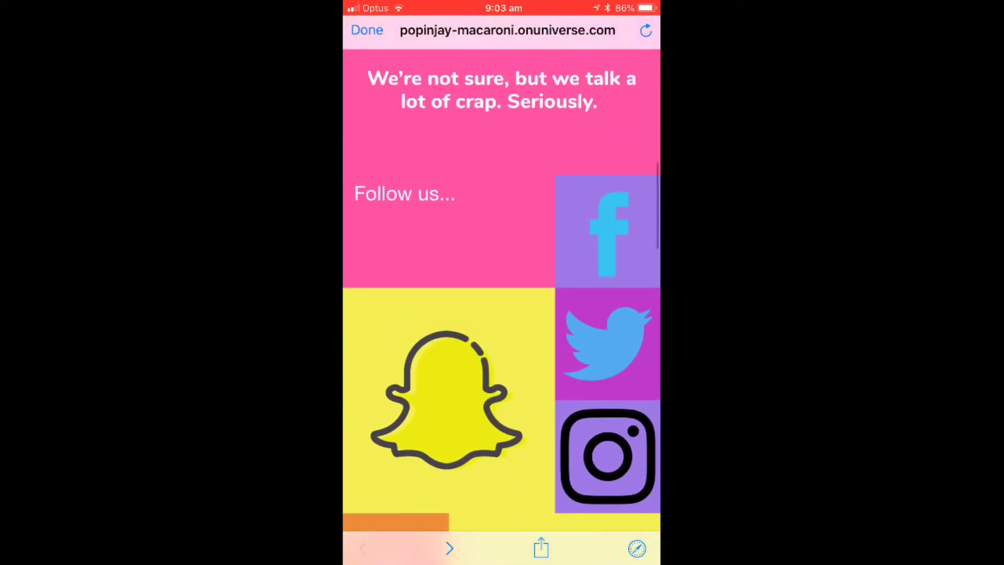
scroll(502, 315, down, 3)
scroll(502, 313, up, 4)
scroll(503, 315, down, 1)
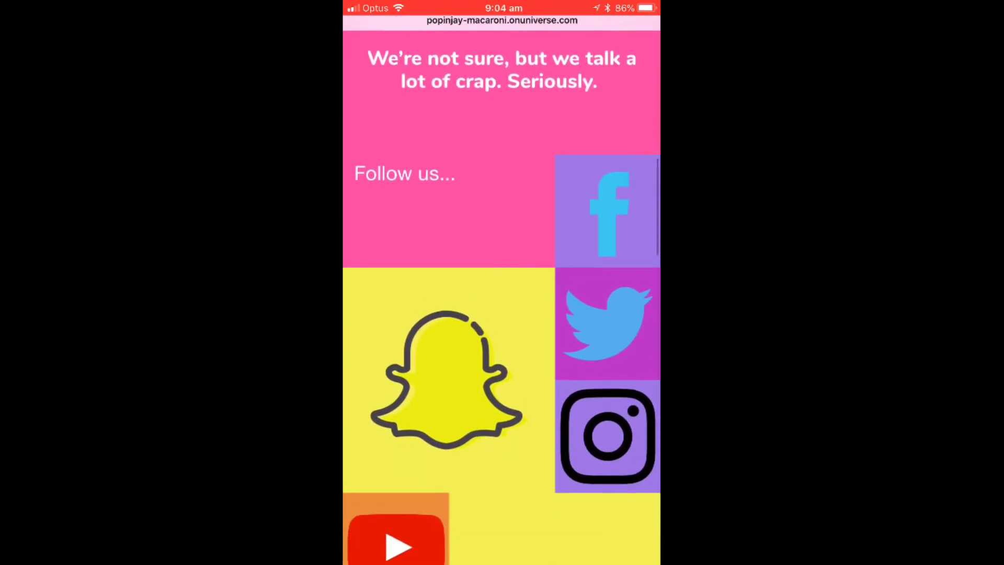
scroll(502, 314, down, 3)
scroll(502, 314, down, 2)
scroll(503, 315, down, 1)
scroll(502, 314, down, 2)
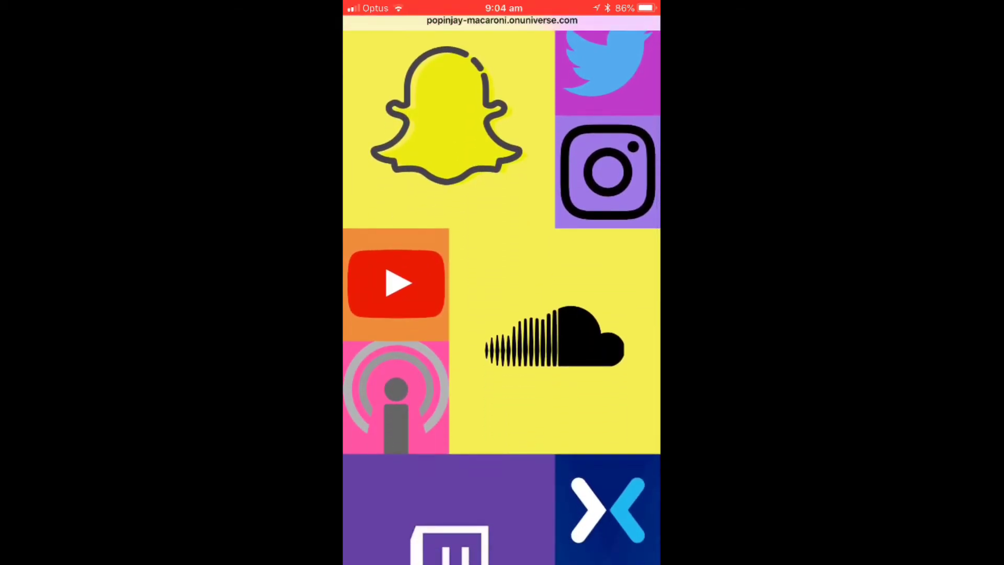
scroll(503, 314, down, 3)
scroll(502, 313, down, 3)
scroll(502, 315, up, 3)
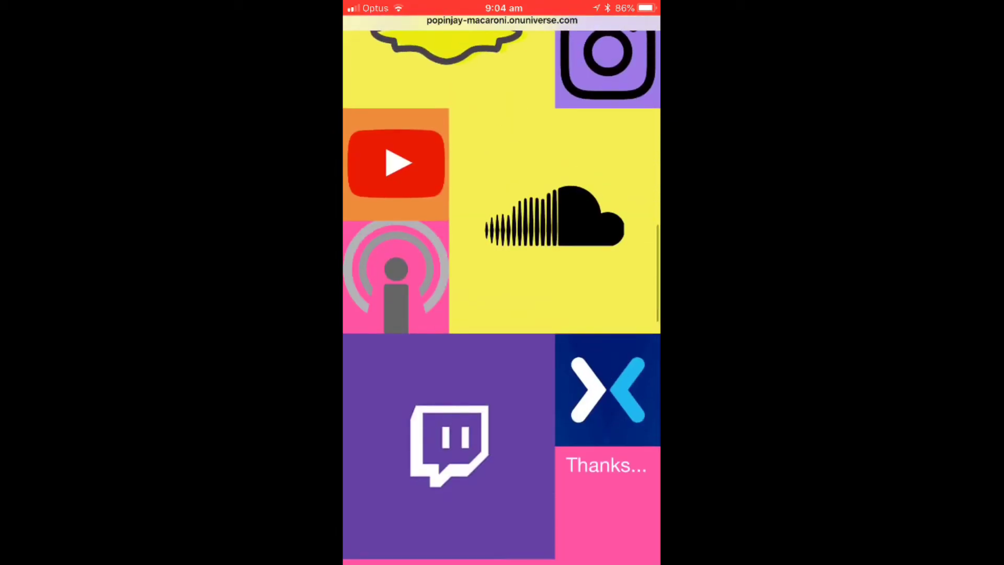
scroll(502, 314, up, 2)
scroll(502, 314, up, 3)
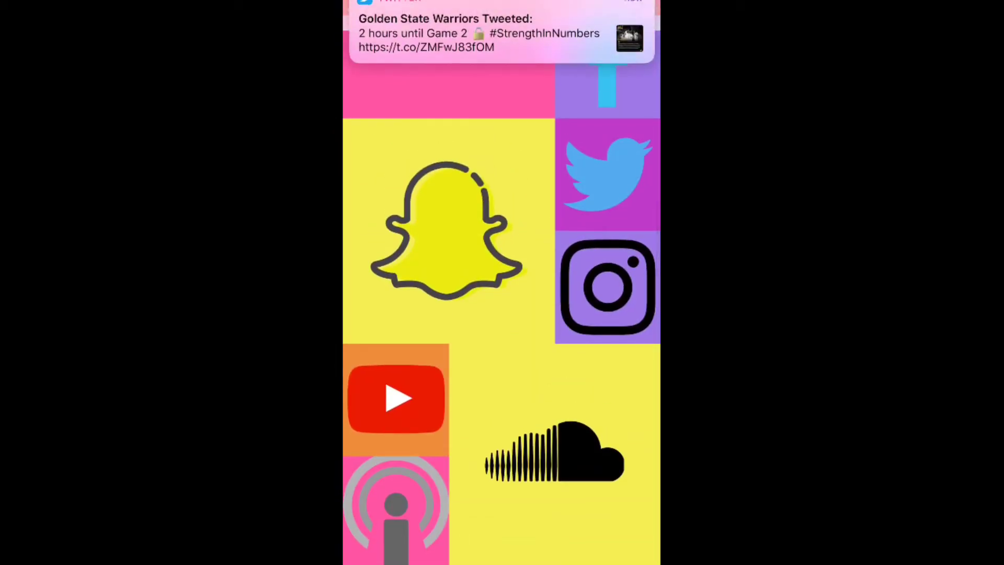
scroll(503, 314, up, 3)
scroll(502, 314, down, 4)
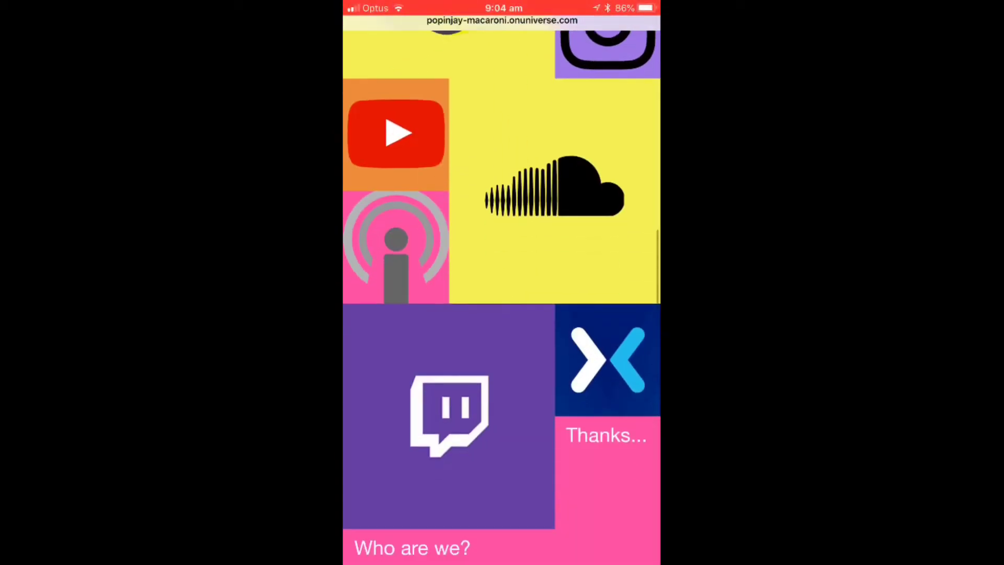
scroll(502, 314, down, 2)
scroll(502, 314, up, 8)
scroll(502, 314, up, 8)
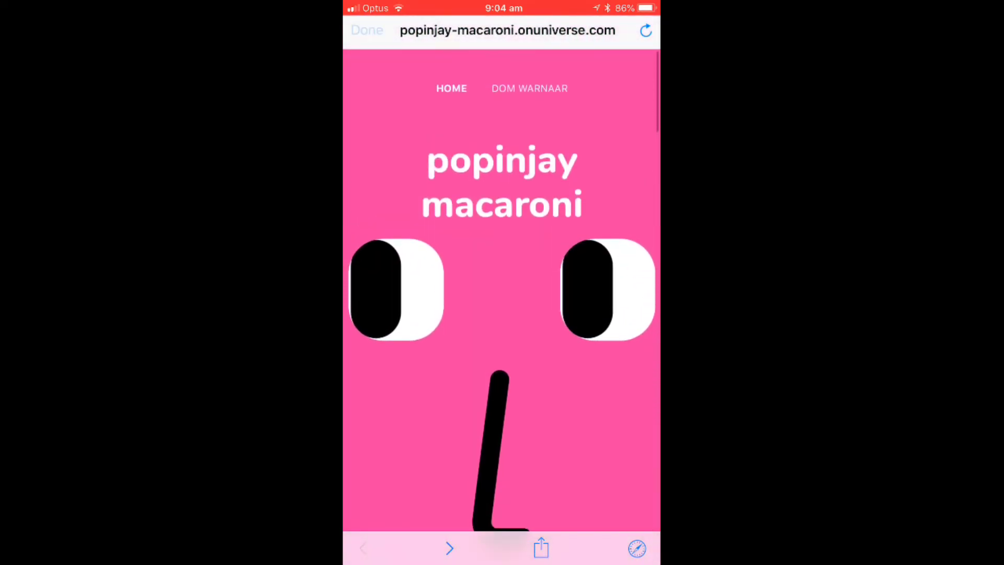
click(367, 31)
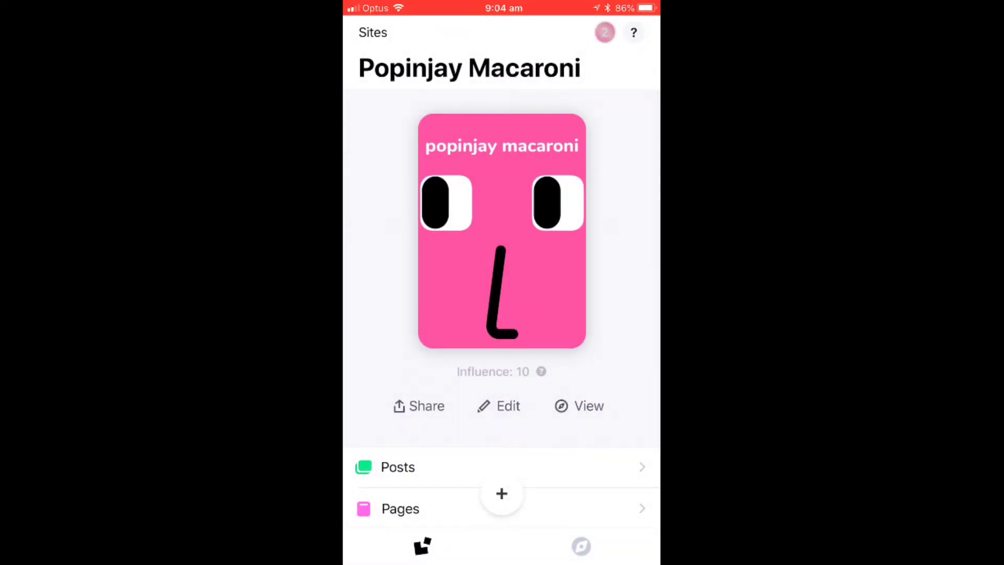
click(540, 371)
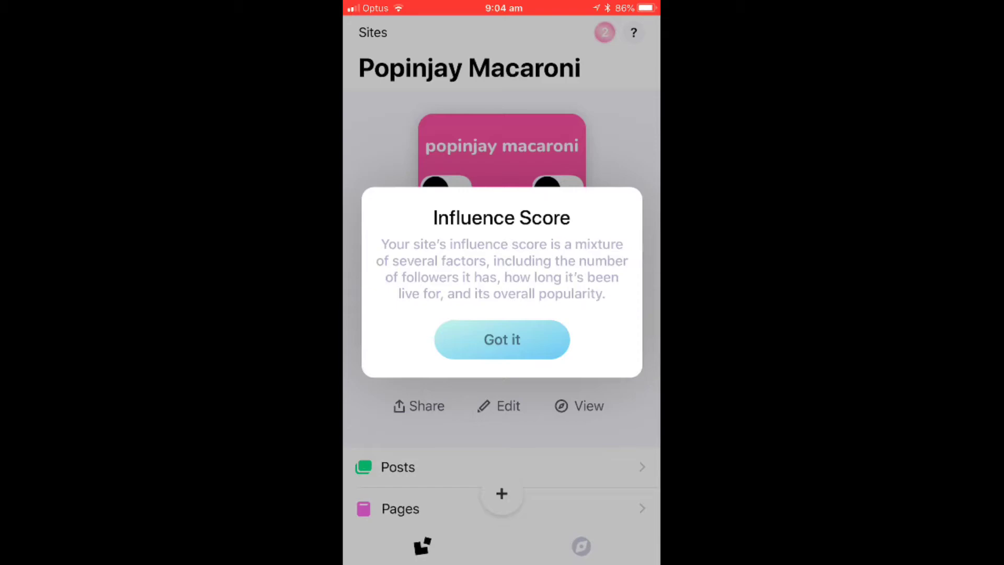
click(502, 339)
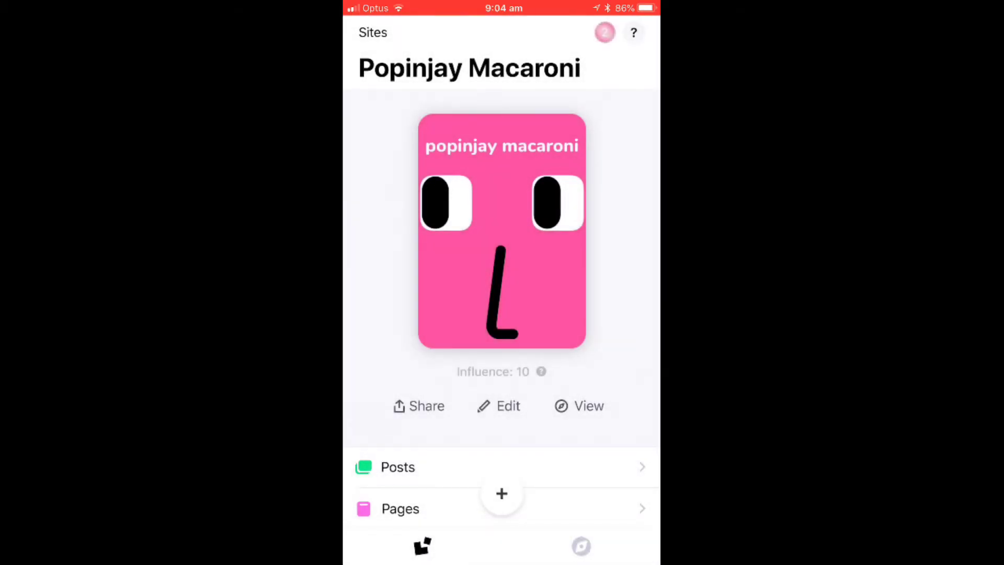
scroll(502, 314, down, 3)
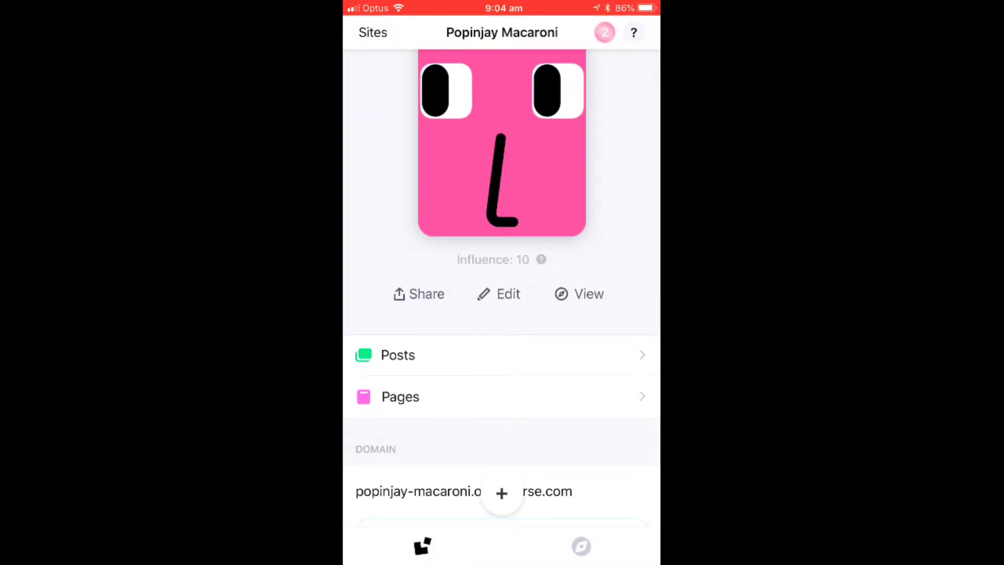
scroll(502, 314, down, 4)
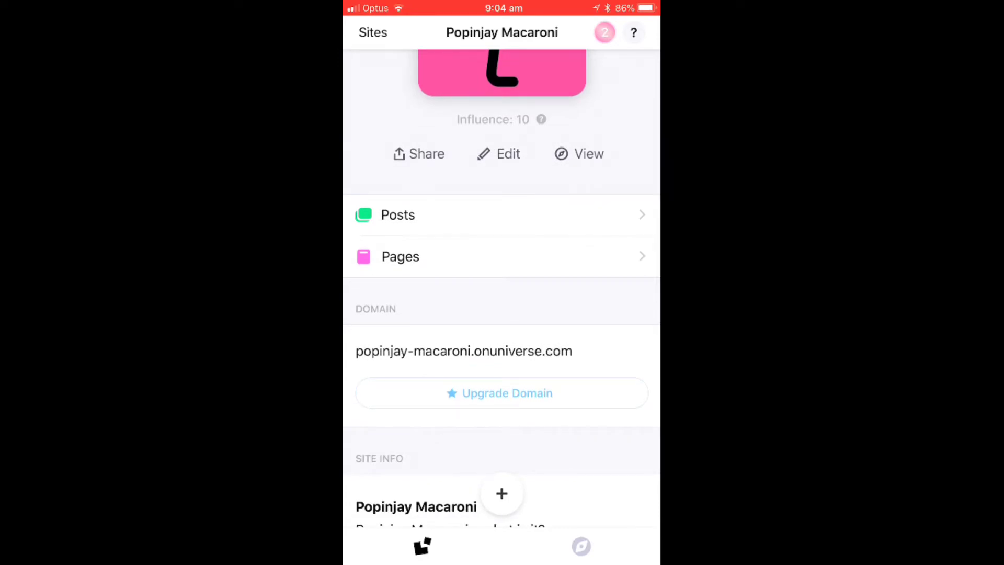
scroll(502, 313, down, 3)
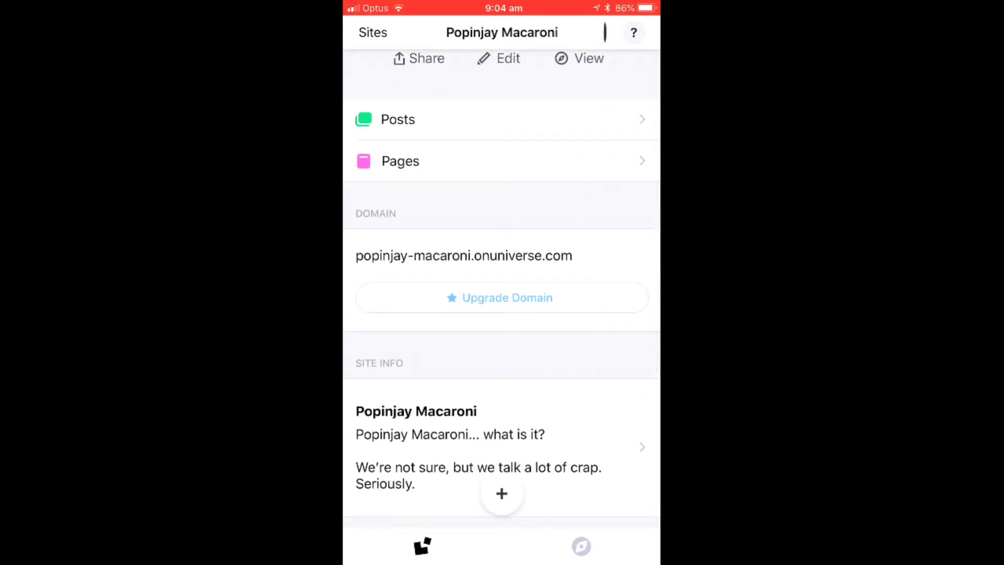
click(501, 298)
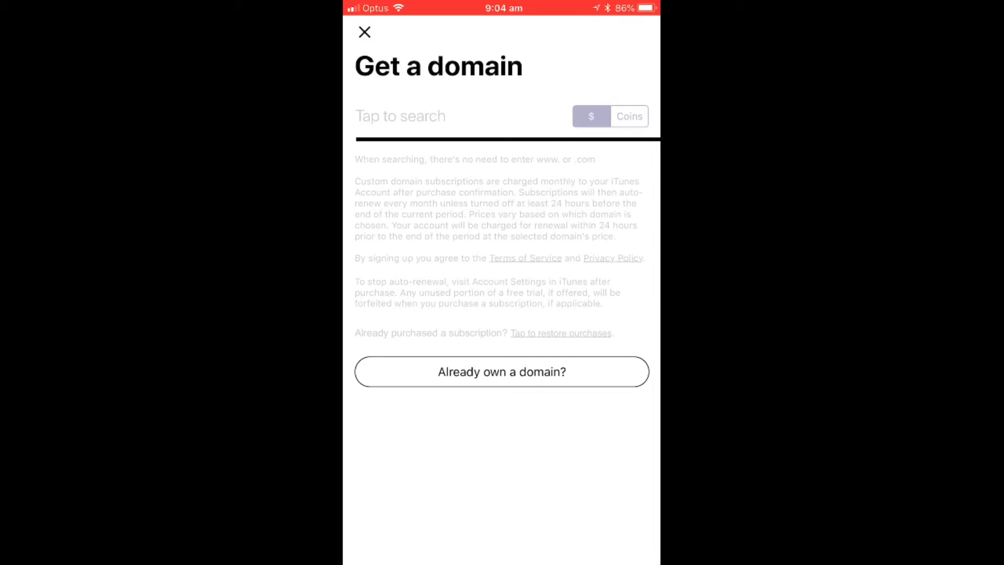
click(365, 32)
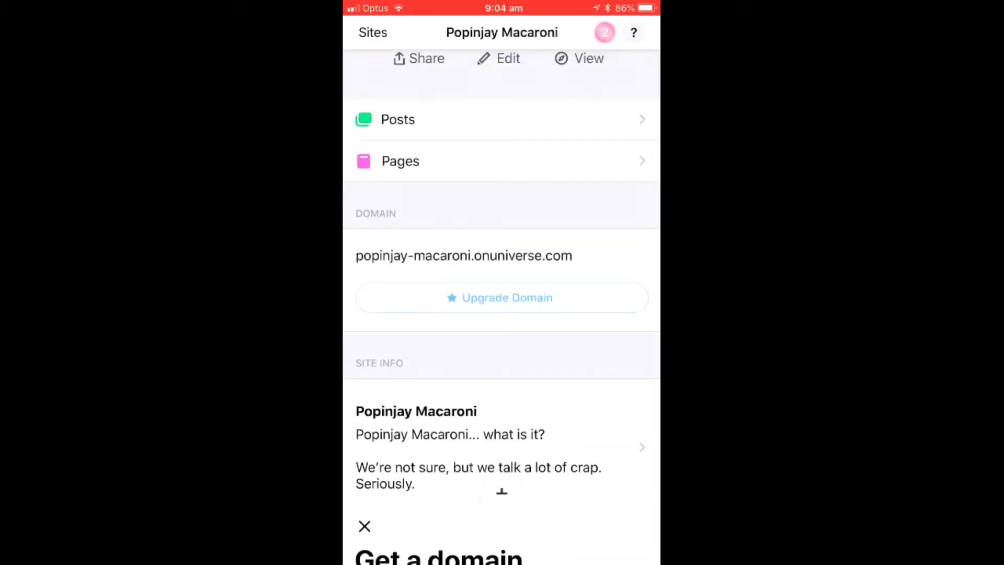
scroll(502, 314, down, 5)
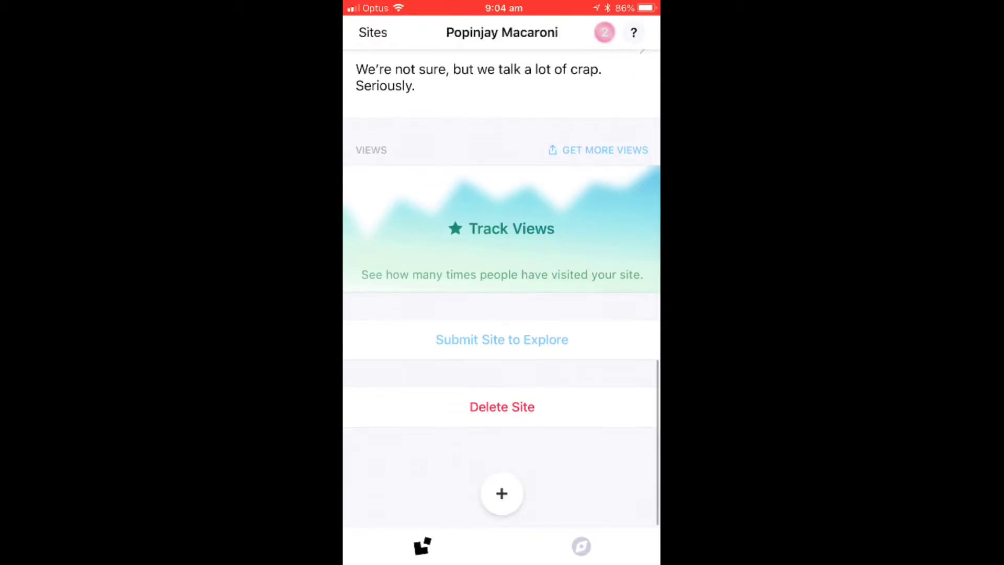
click(502, 317)
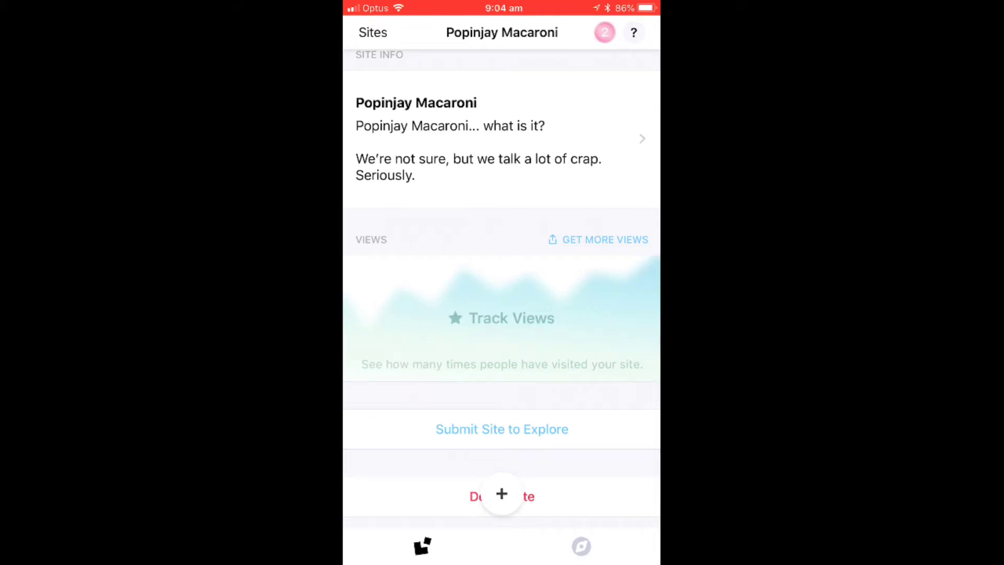
click(502, 318)
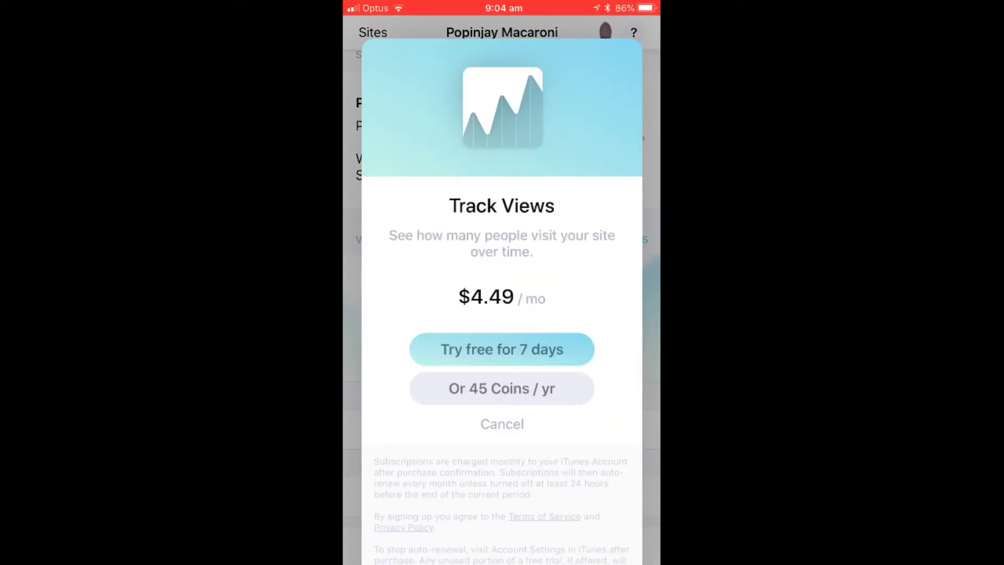
click(502, 424)
scroll(501, 313, up, 6)
scroll(501, 236, up, 5)
scroll(501, 236, up, 3)
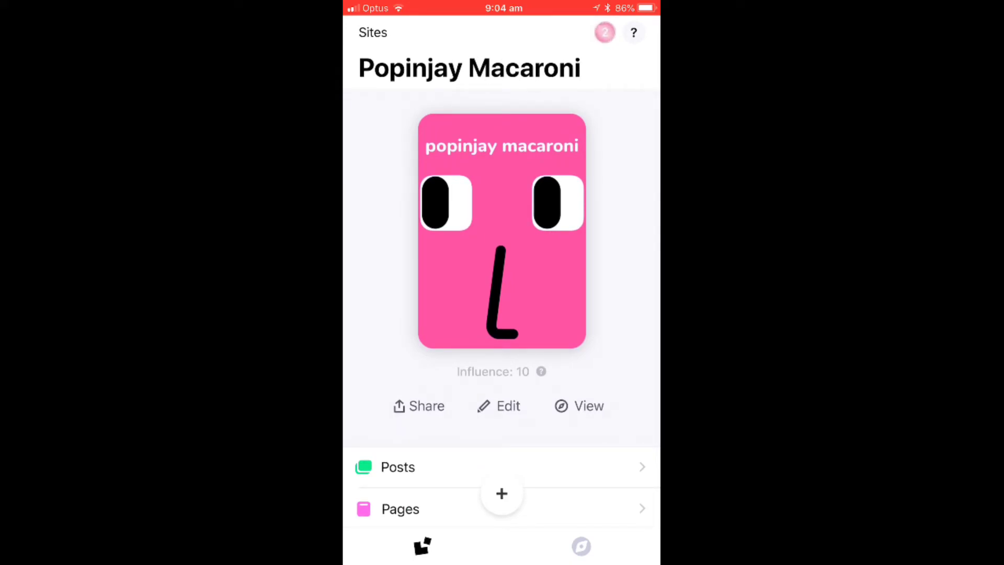
click(499, 406)
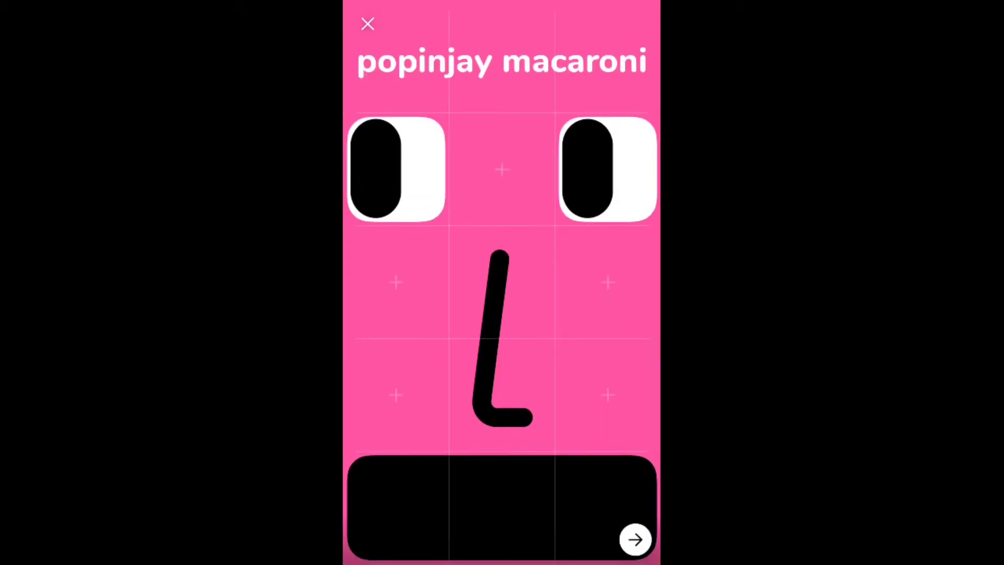
scroll(502, 283, down, 10)
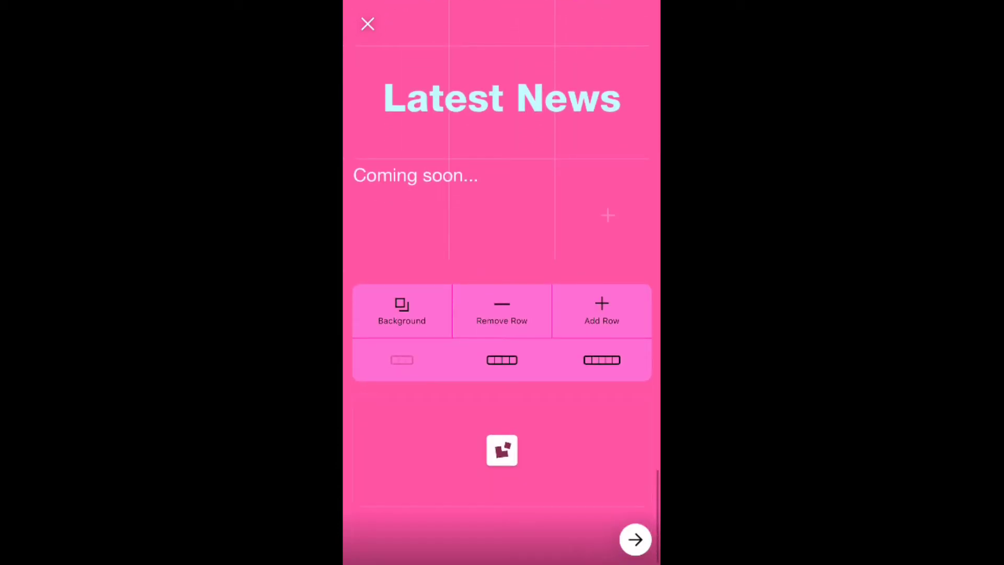
scroll(502, 283, up, 1)
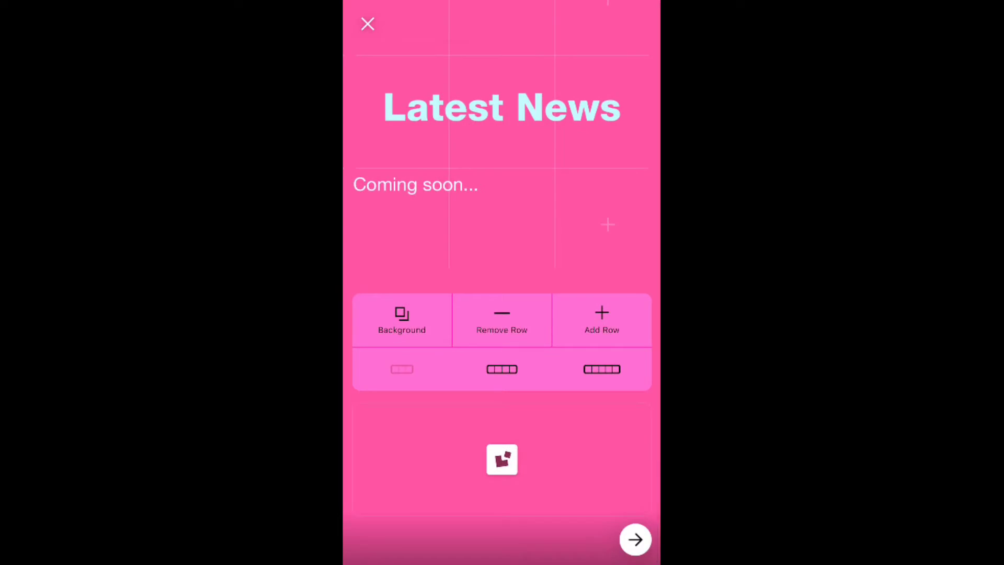
scroll(503, 157, down, 3)
Select a two-by-two area of empty cells and drop a Giphy block into it
drag(397, 113, 396, 226)
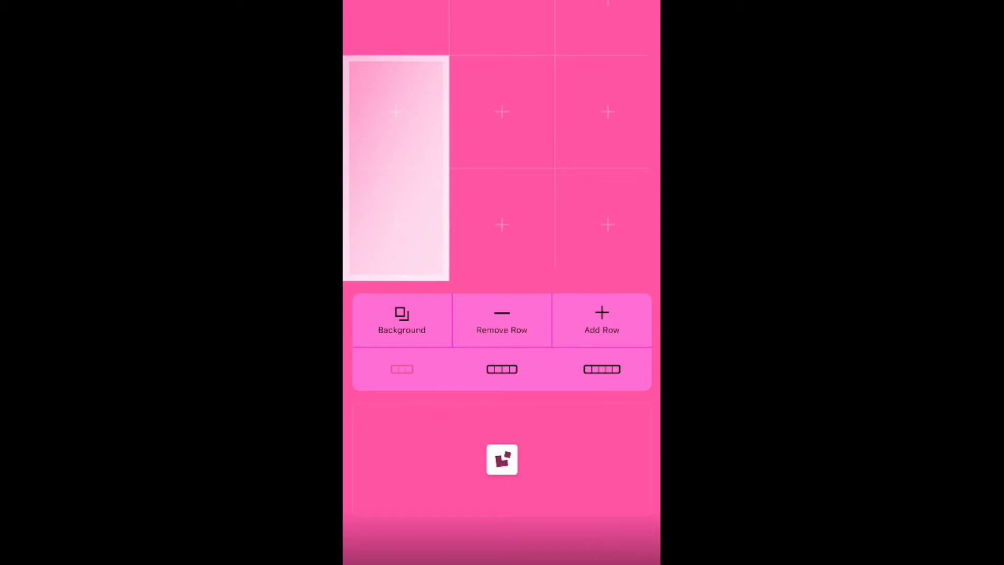
drag(440, 169, 550, 169)
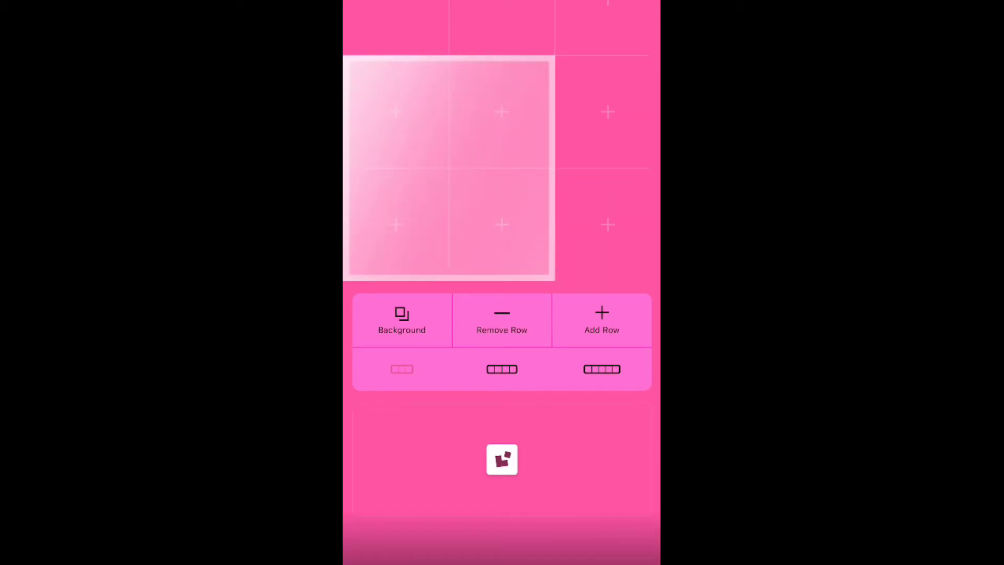
click(502, 460)
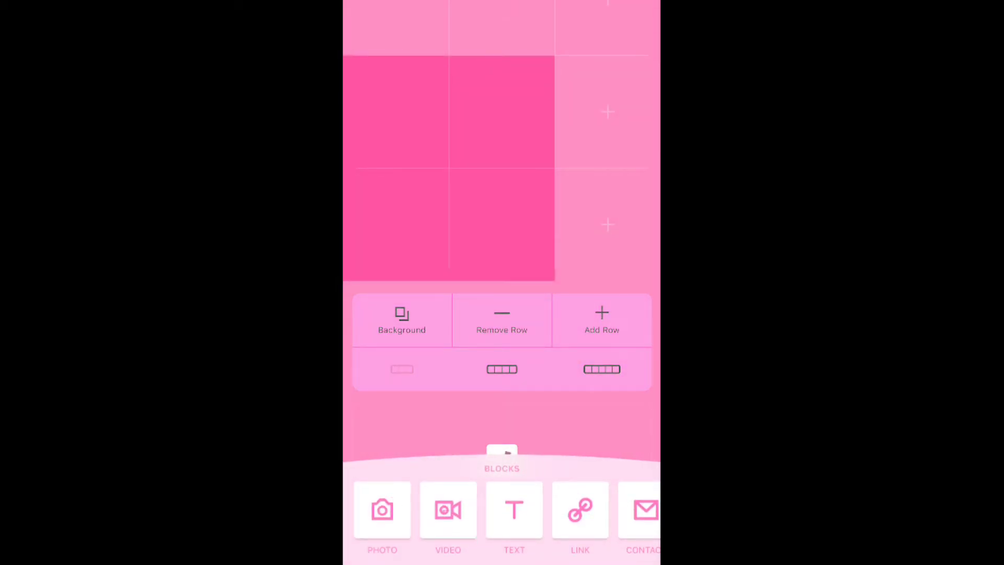
scroll(502, 513, right, 3)
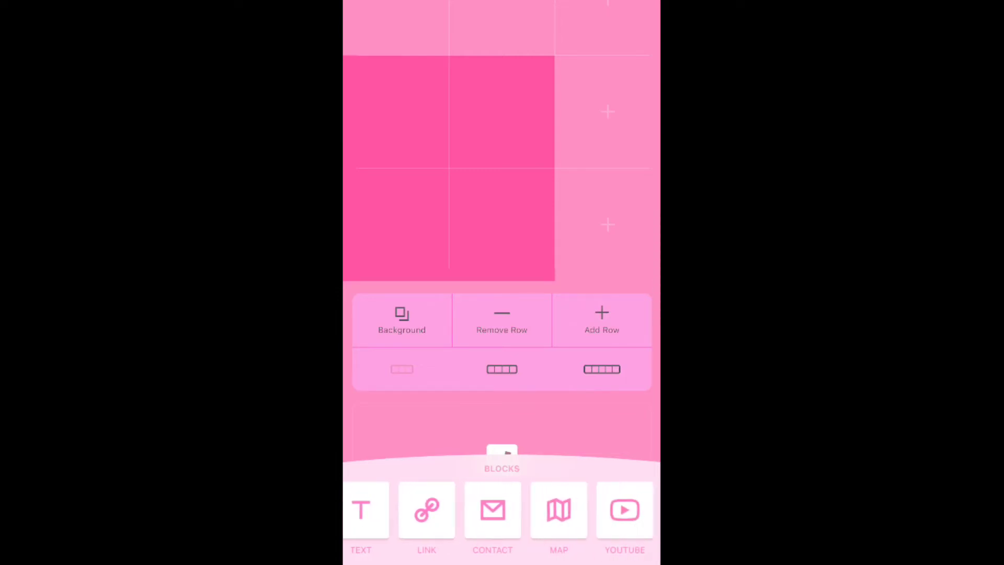
scroll(503, 514, right, 2)
scroll(503, 514, right, 2)
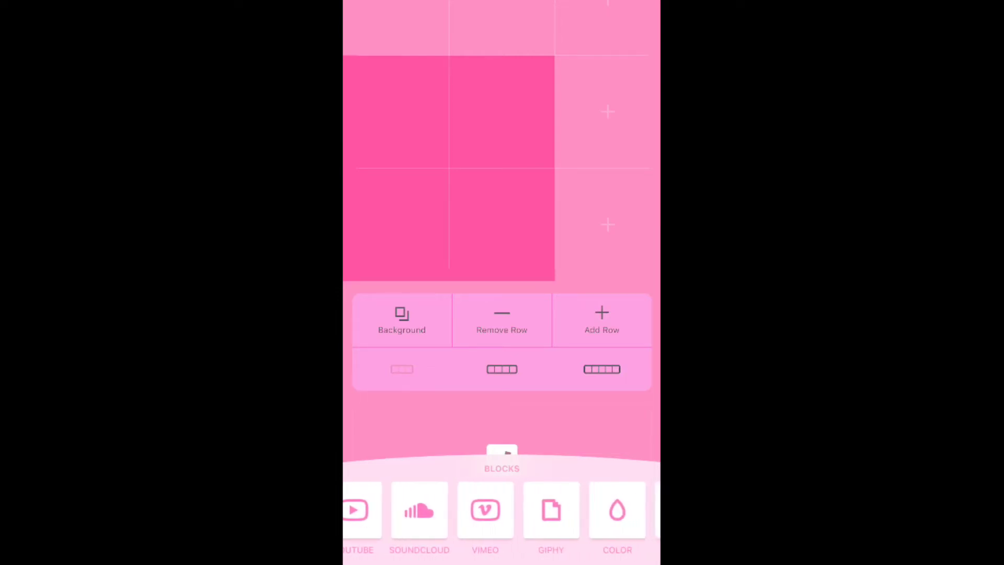
scroll(502, 513, right, 2)
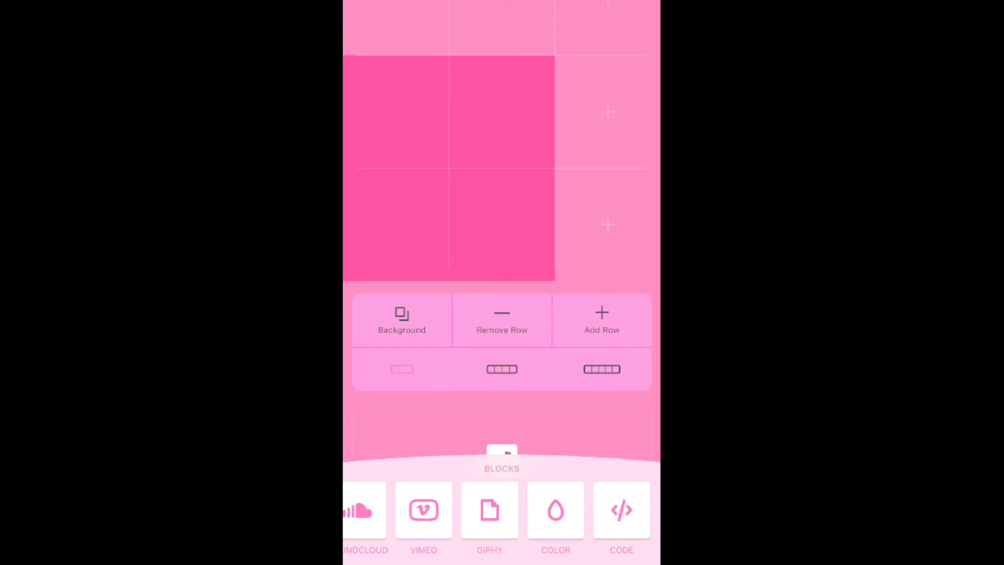
drag(490, 512, 449, 168)
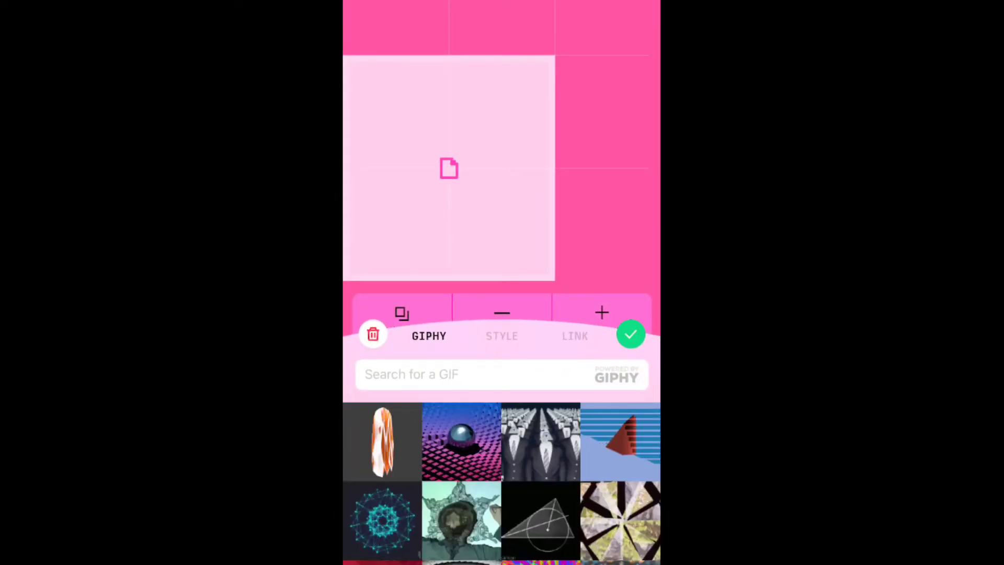
Search GIPHY for 'elon musk' and insert the drinking GIF into the block
click(471, 375)
text(elon)
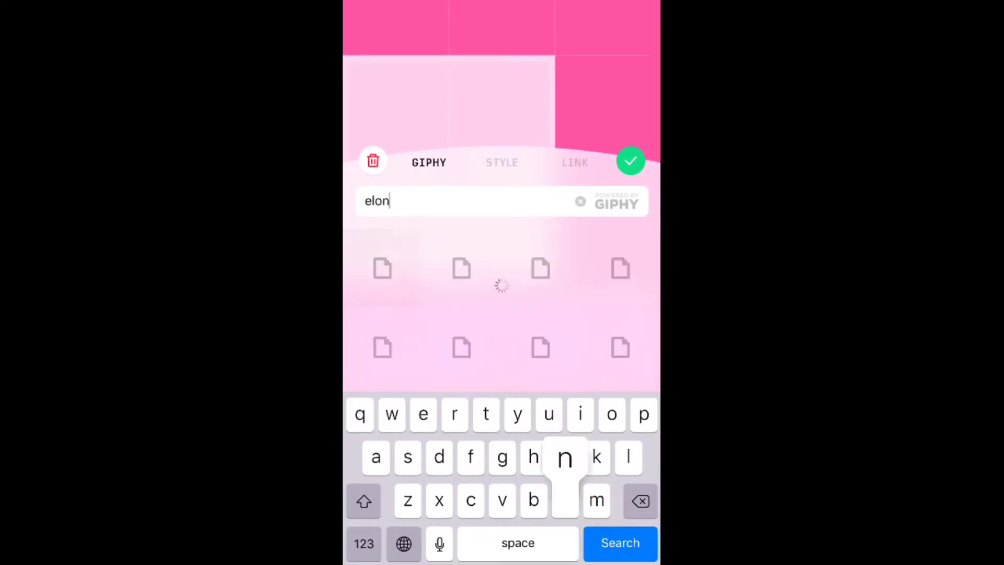
text( musk)
click(620, 543)
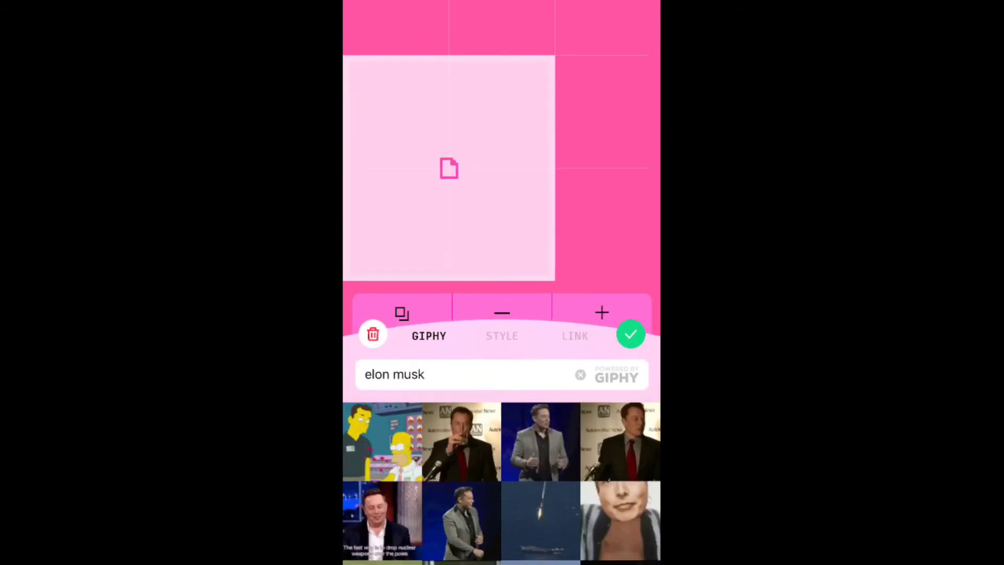
click(462, 442)
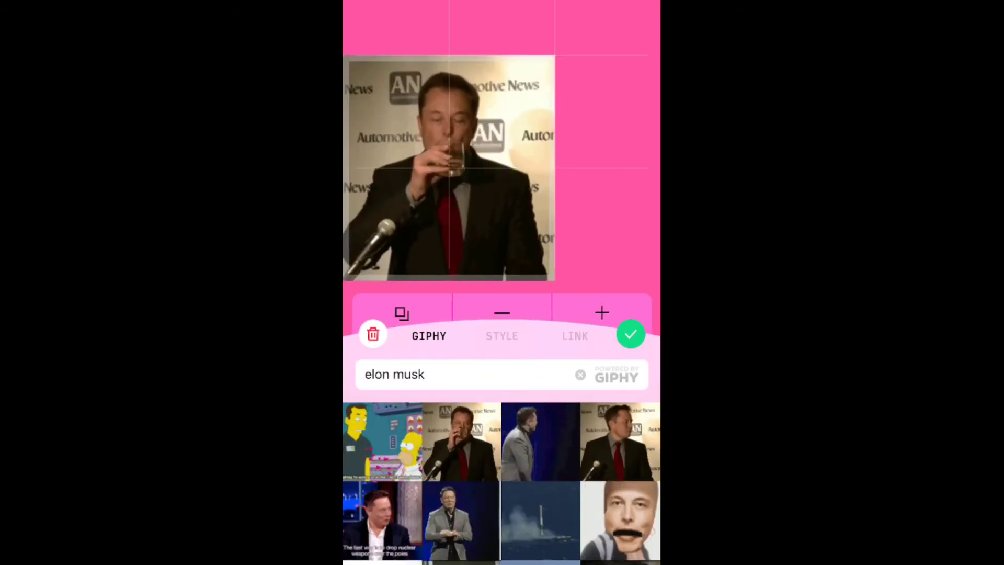
click(631, 335)
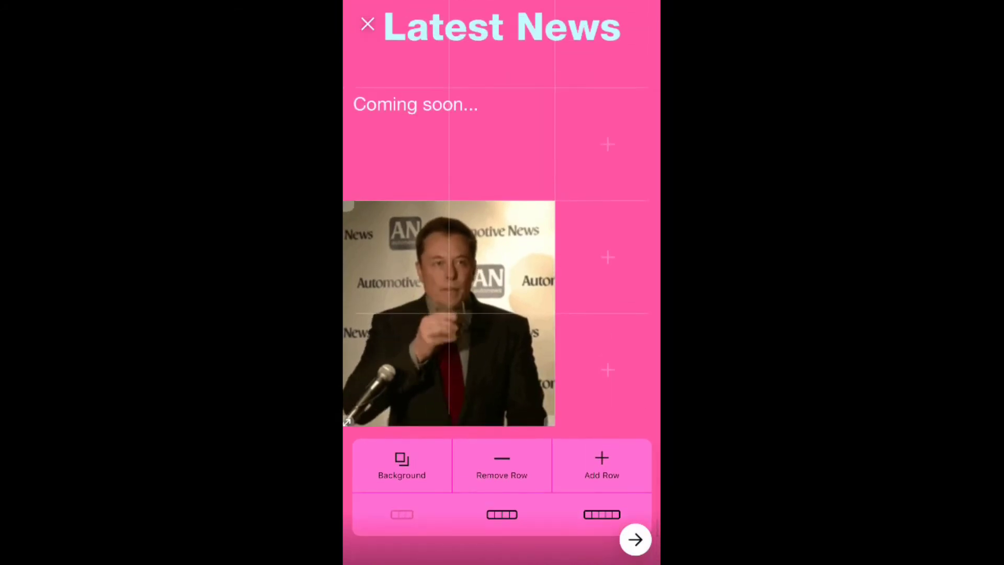
click(449, 315)
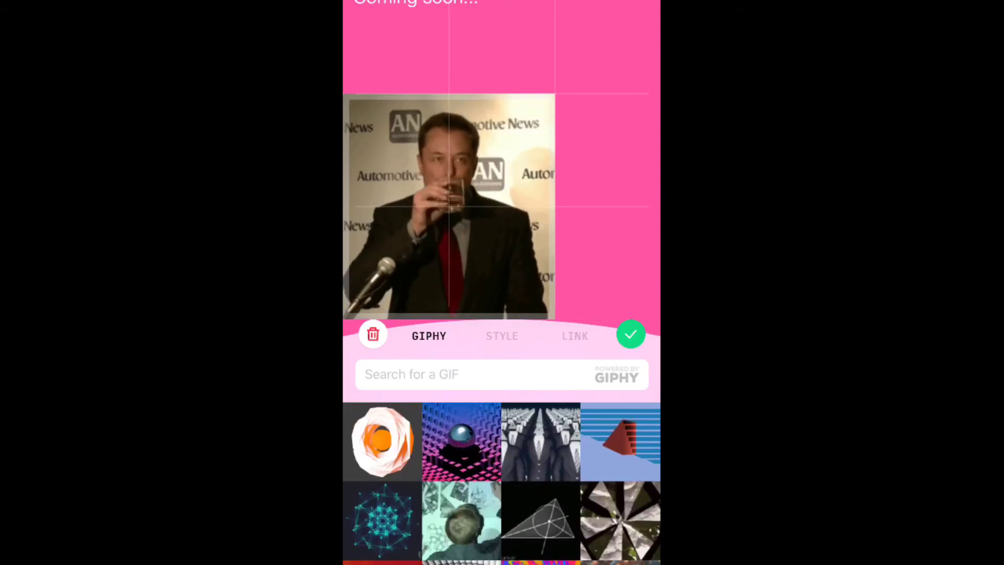
Delete the Elon Musk GIF block and remove an empty grid row
click(372, 335)
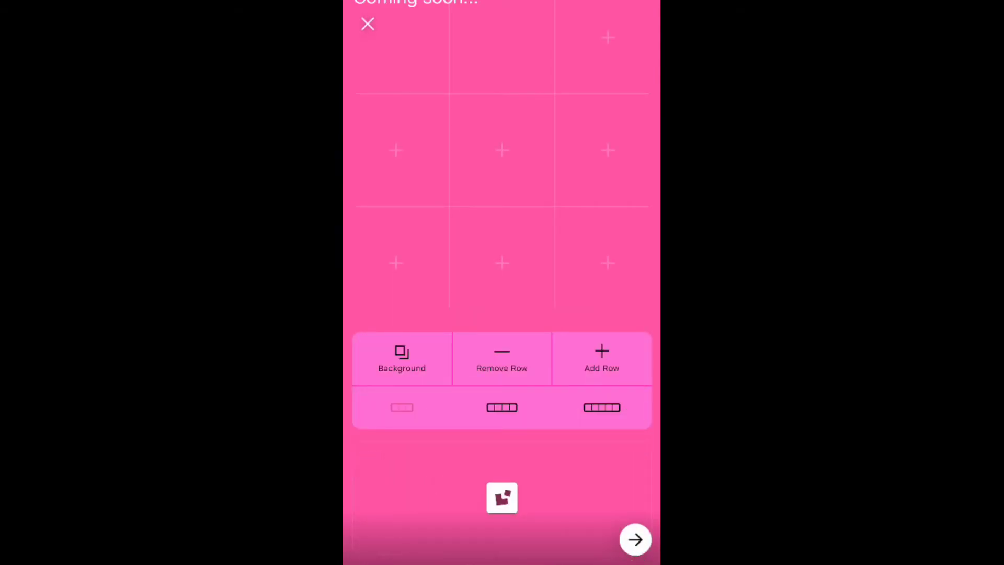
scroll(502, 236, up, 3)
click(501, 444)
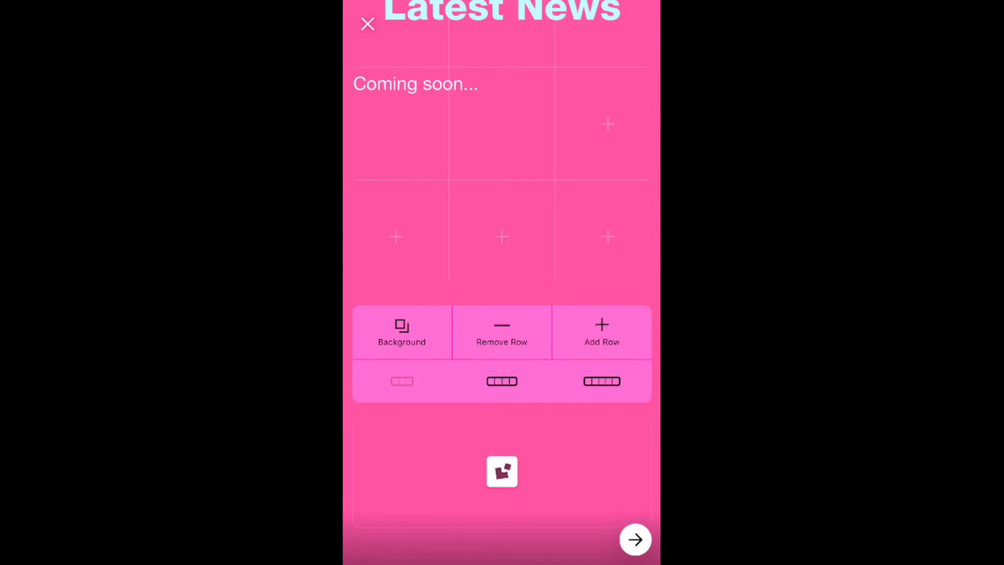
scroll(502, 235, up, 3)
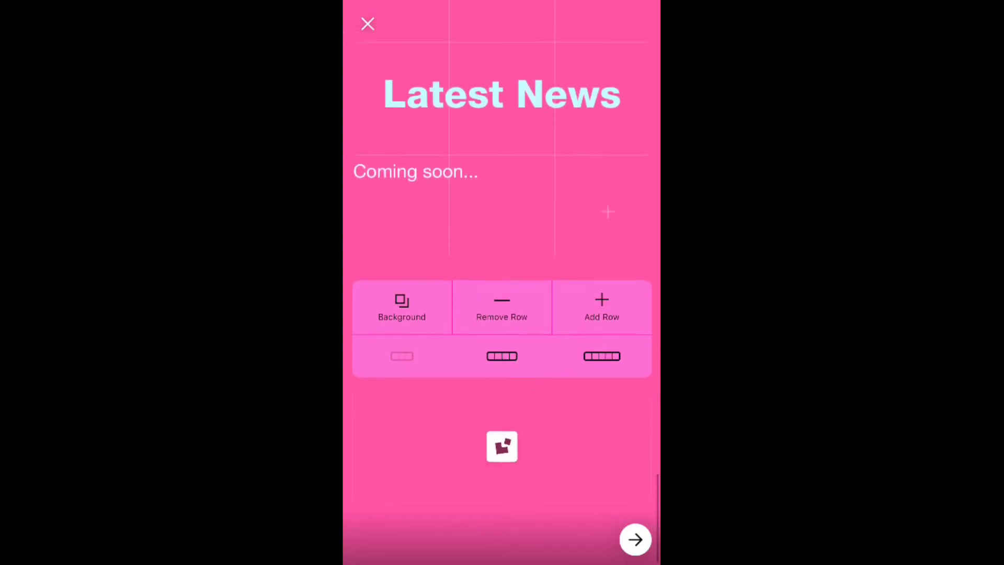
scroll(502, 157, down, 3)
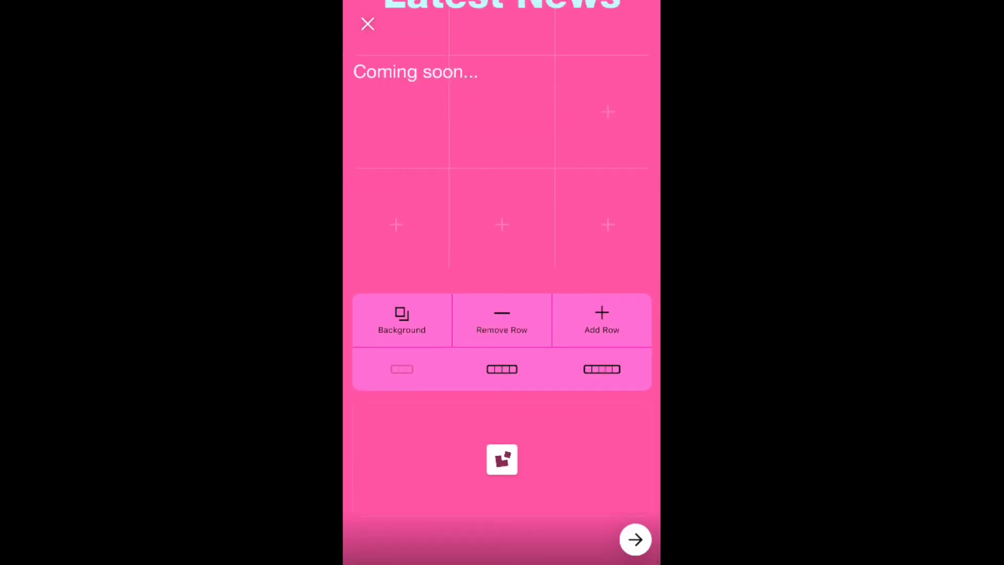
click(397, 228)
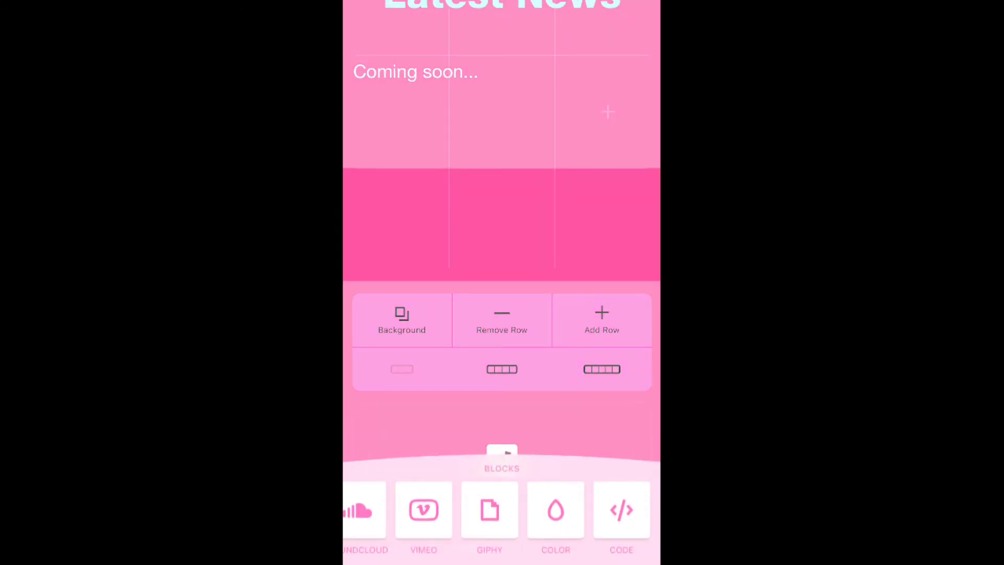
scroll(503, 510, left, 5)
Place a text block reading 'Hello' in the empty row below Latest News
drag(515, 510, 502, 223)
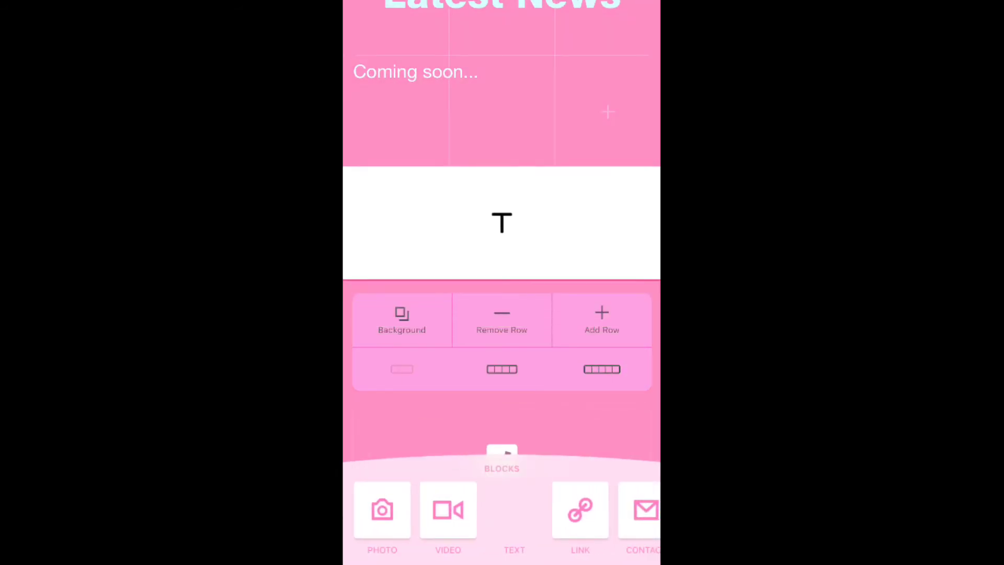
text(H)
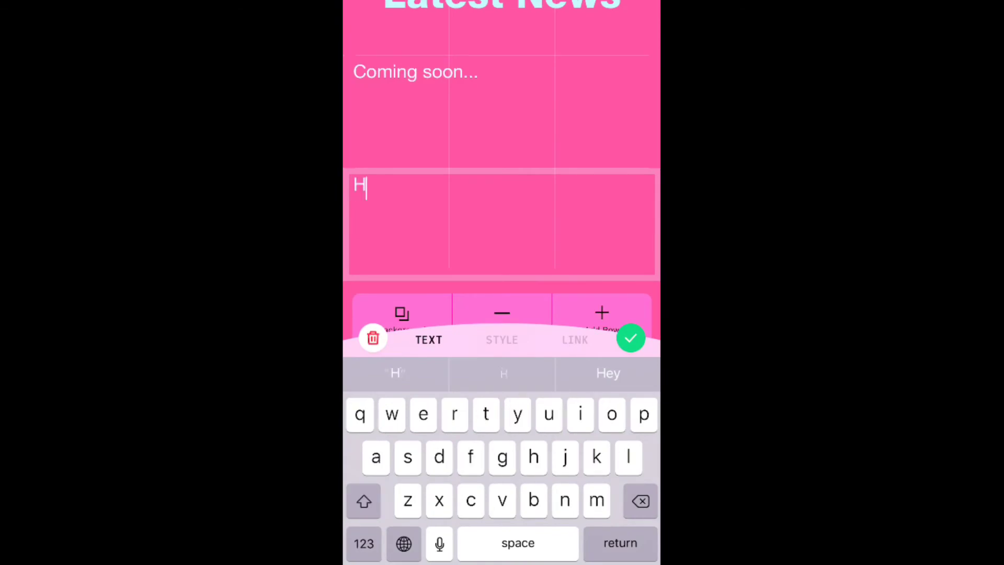
text(ello)
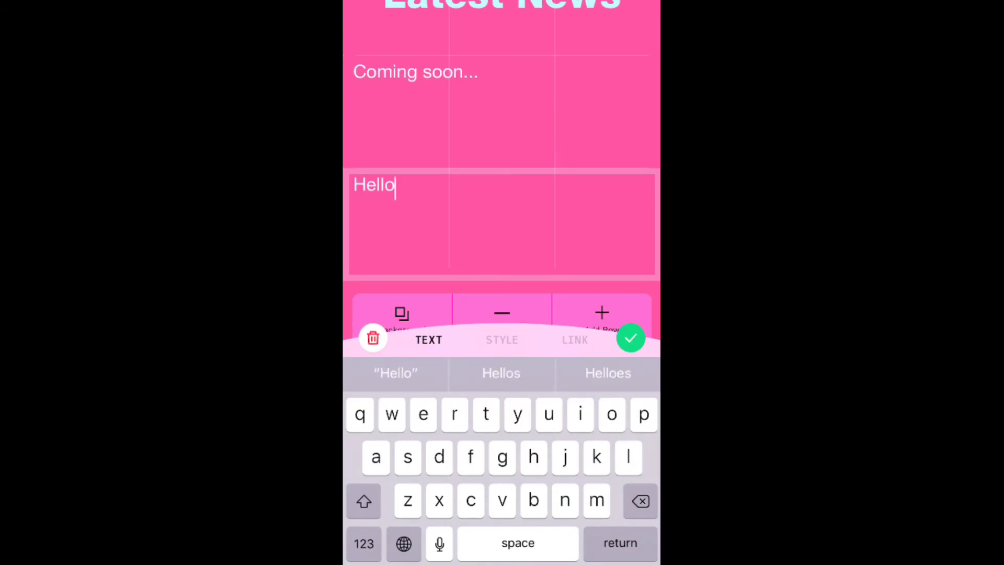
click(502, 339)
scroll(503, 439, up, 2)
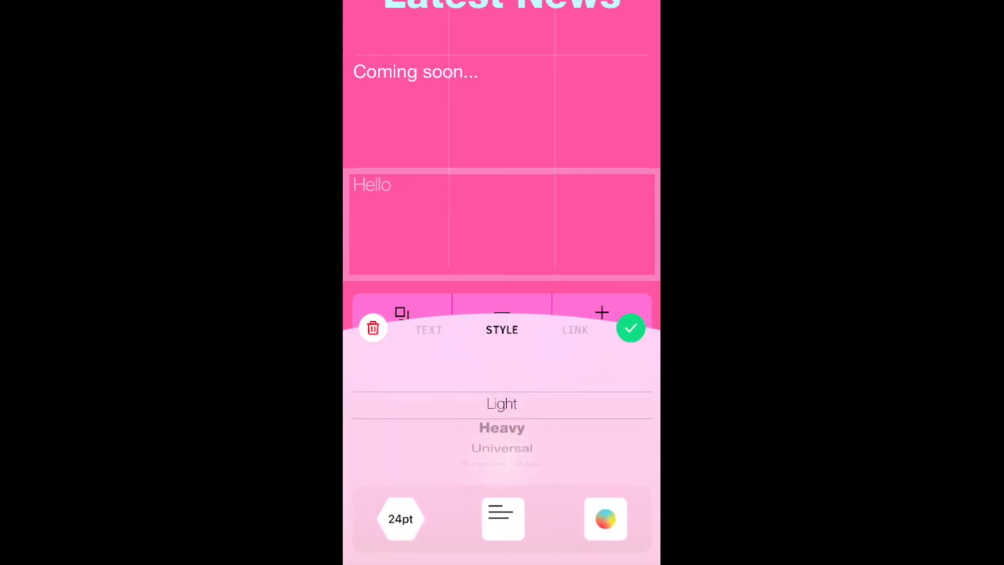
scroll(502, 423, down, 5)
scroll(502, 424, down, 3)
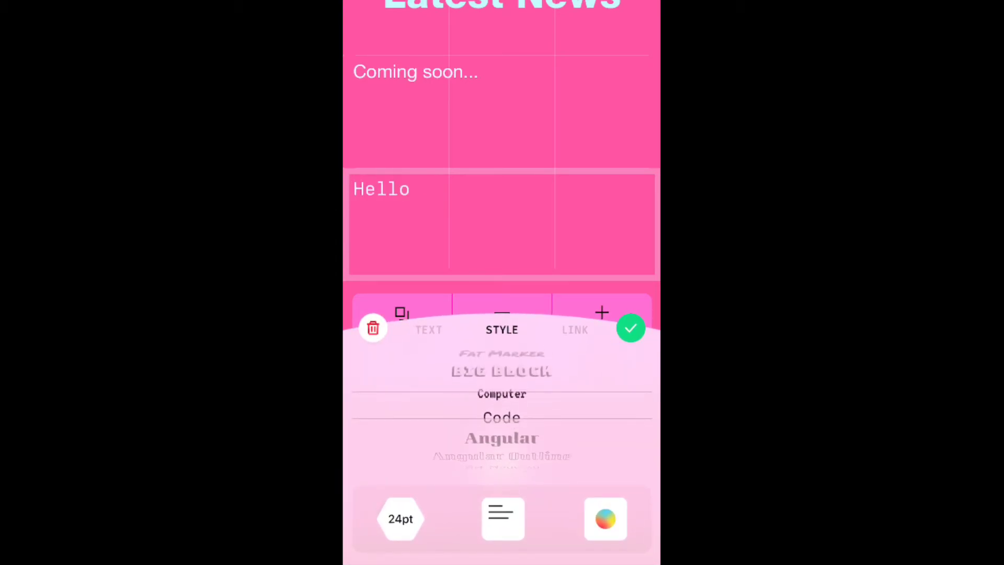
scroll(502, 409, up, 1)
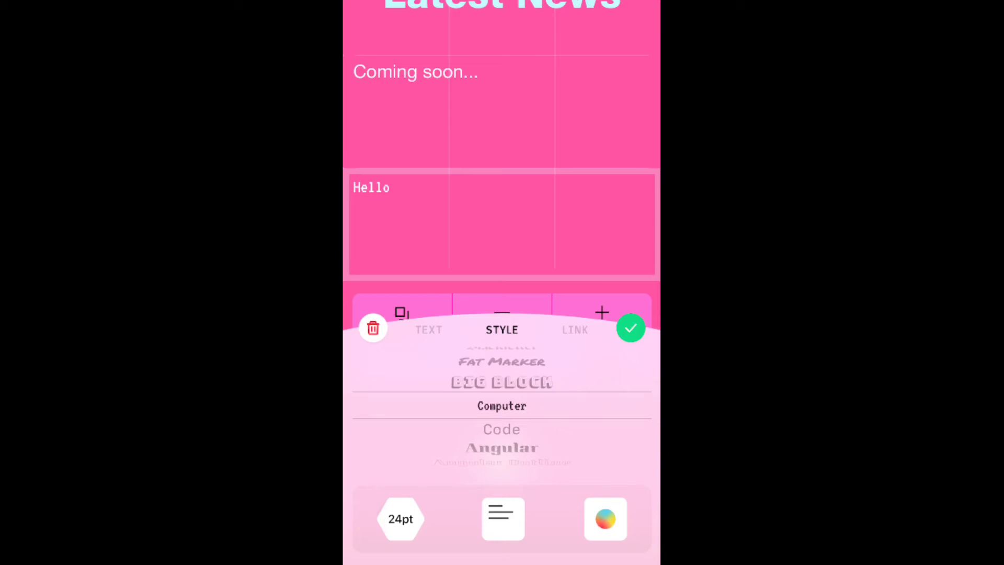
Centre Hello in its block and enlarge it from 24pt to 97pt
click(503, 519)
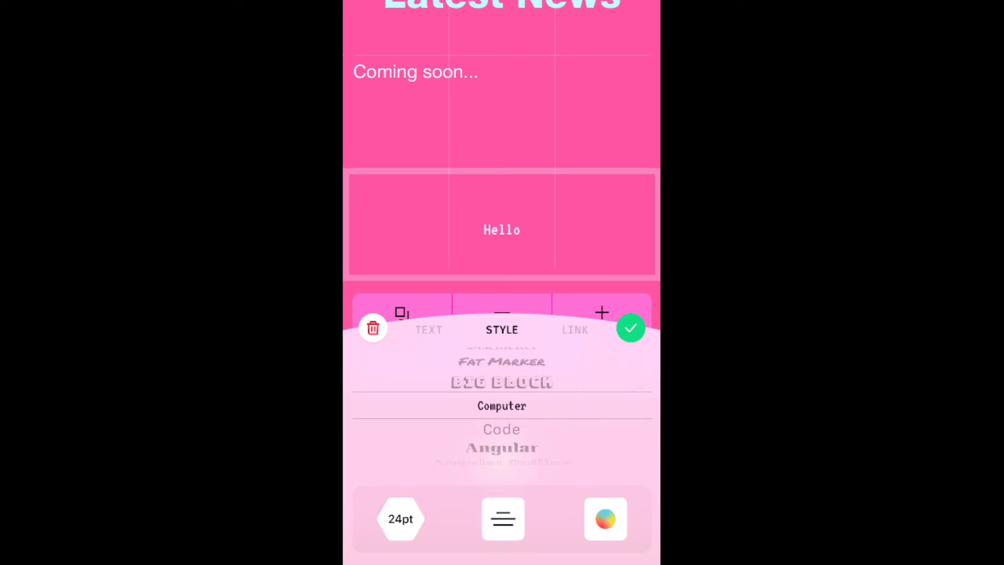
click(502, 519)
click(502, 518)
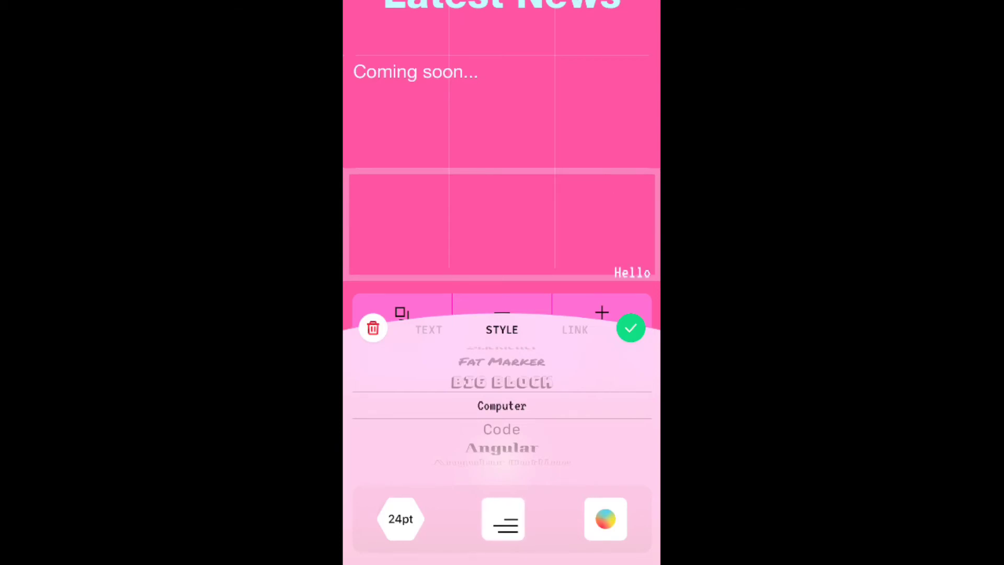
click(503, 518)
click(502, 519)
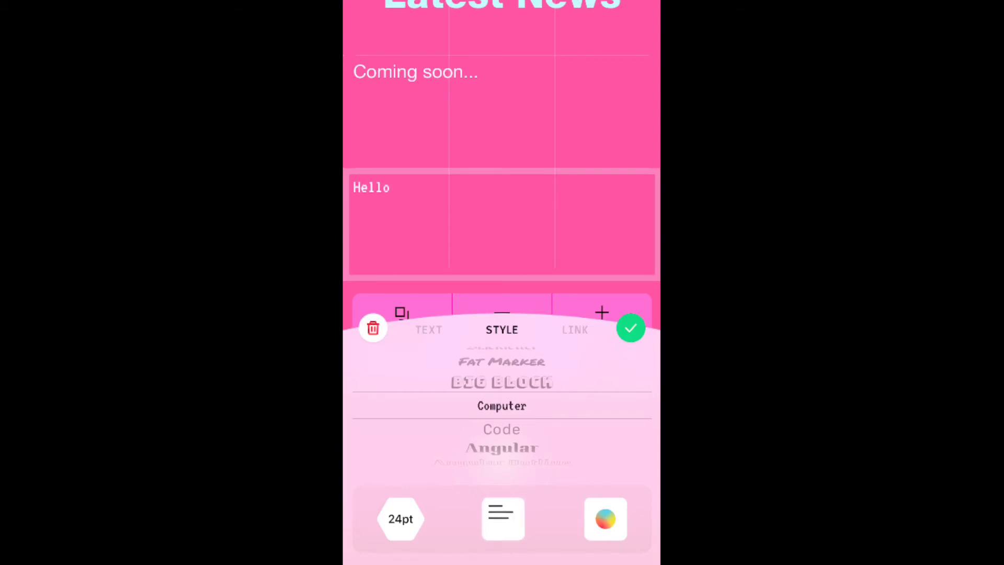
click(400, 519)
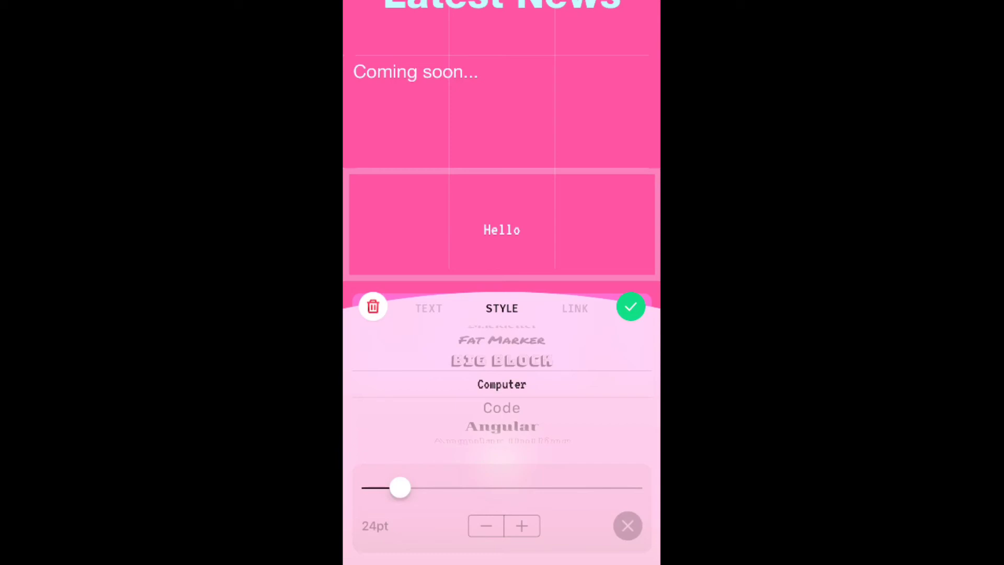
drag(399, 488, 562, 488)
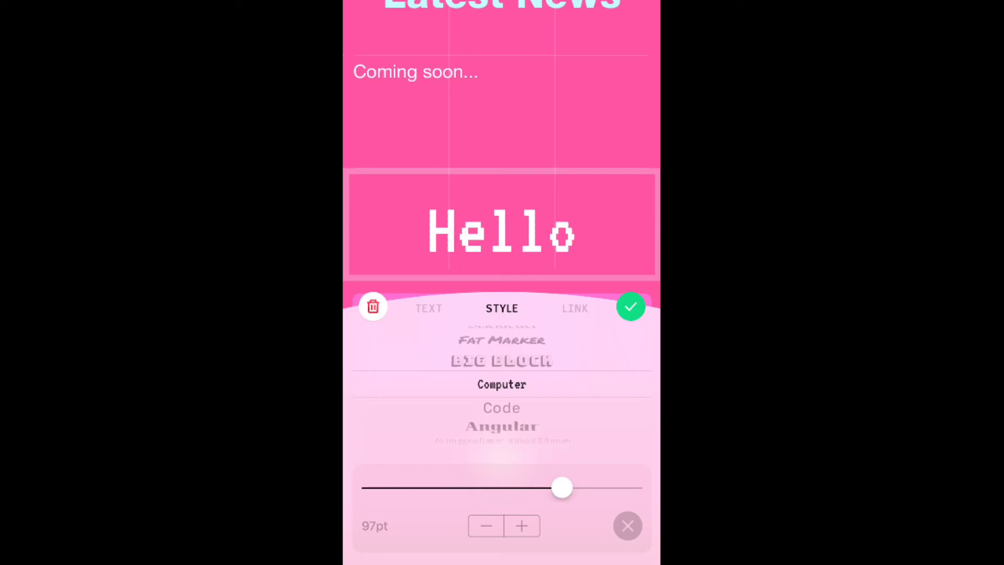
click(627, 526)
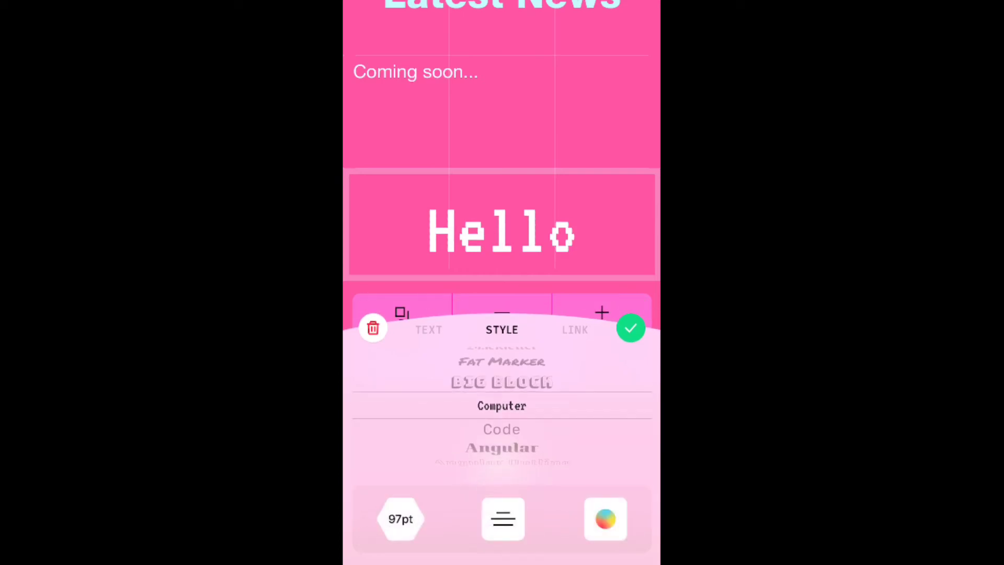
Colour the Hello text green, leaving text shadow off and background unchanged
click(606, 519)
scroll(502, 468, right, 2)
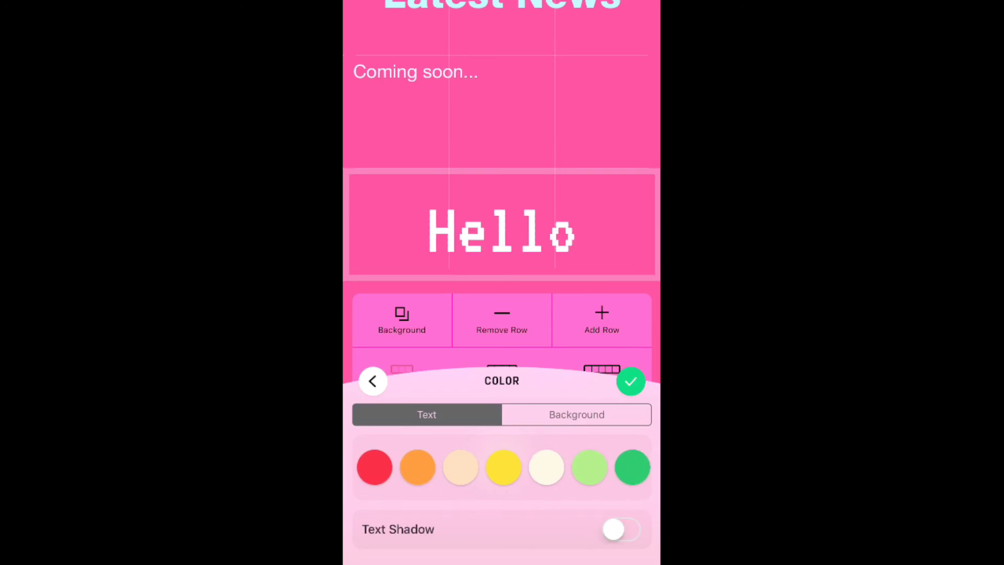
click(504, 467)
click(632, 467)
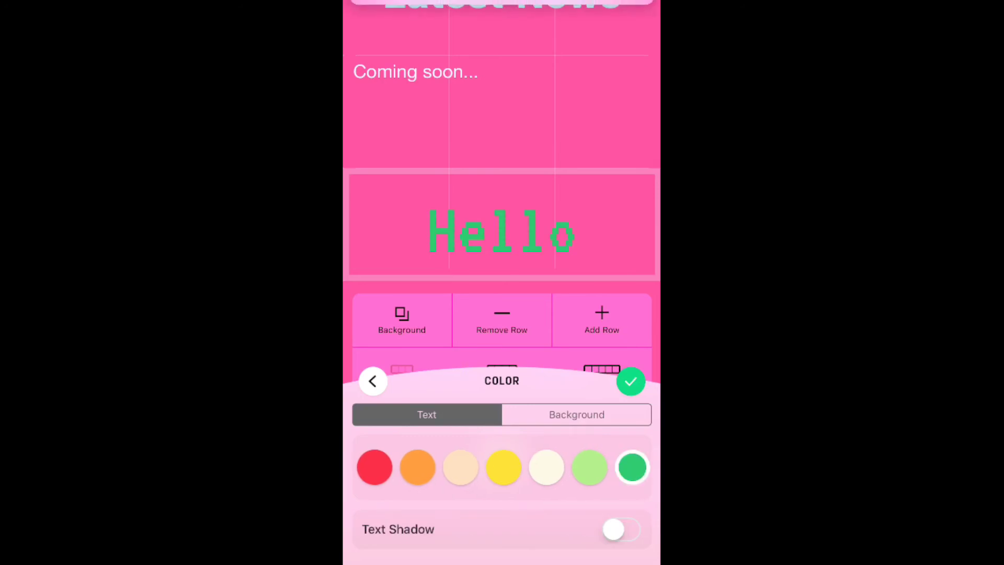
click(621, 529)
click(622, 529)
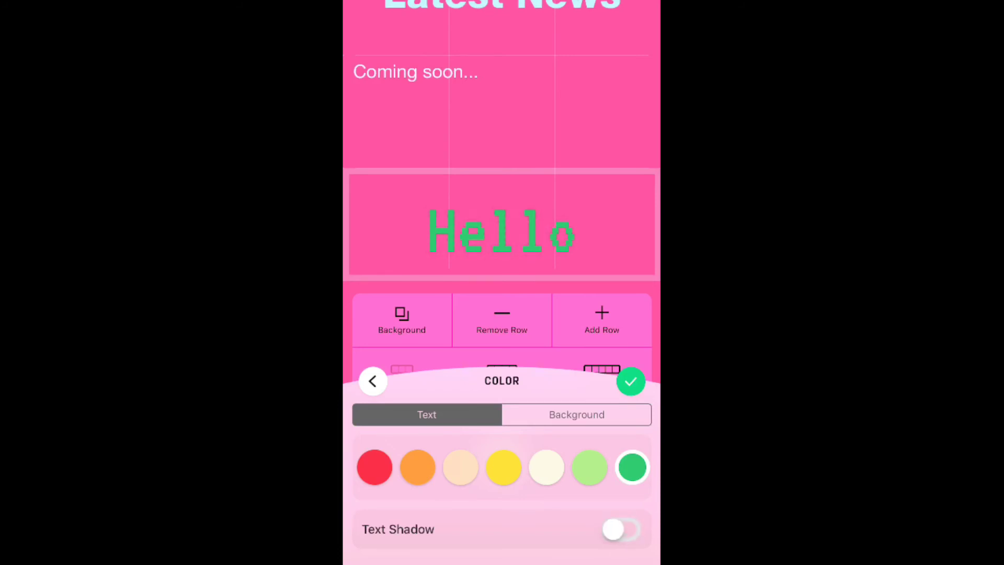
click(577, 414)
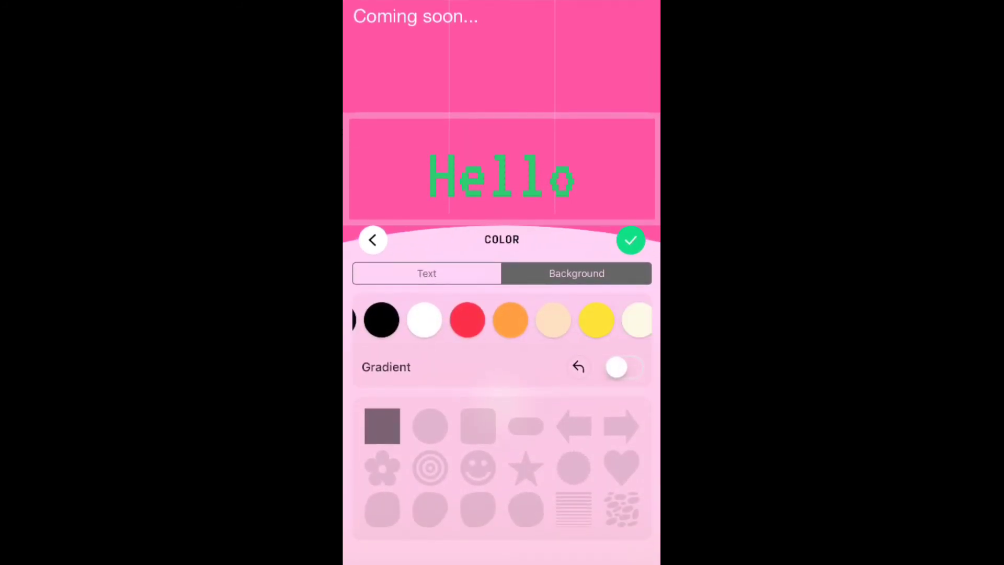
scroll(503, 319, right, 3)
click(631, 239)
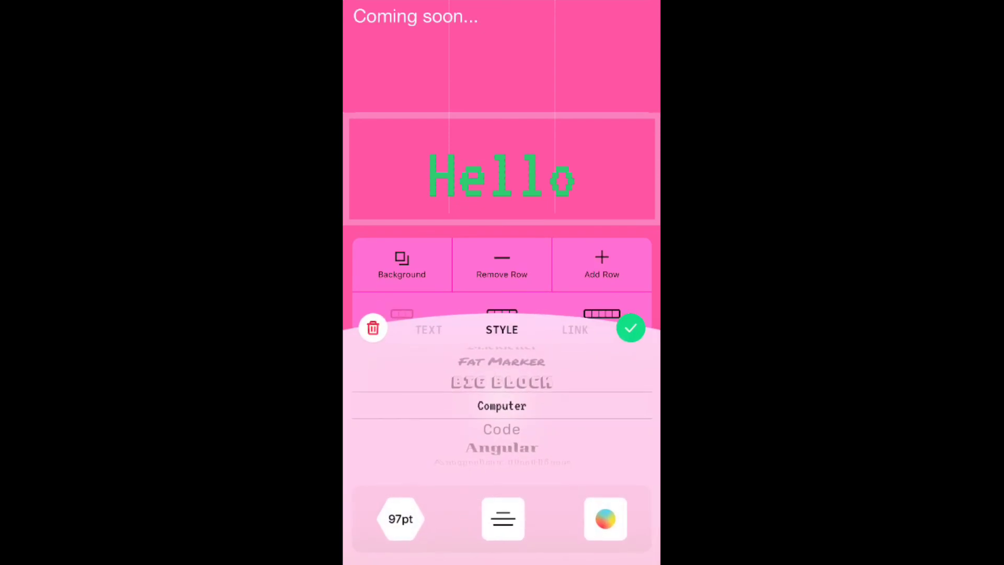
click(631, 328)
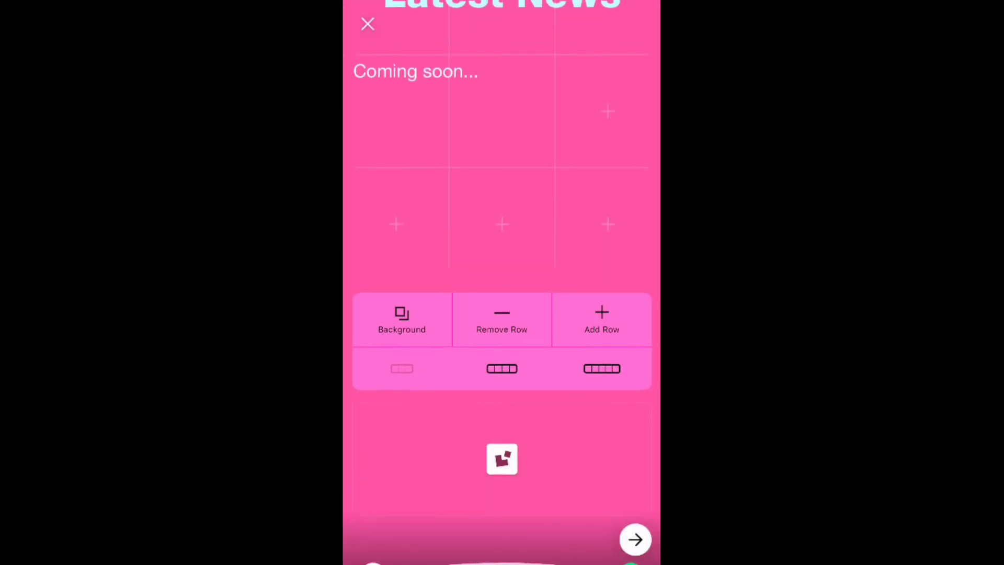
scroll(503, 235, up, 5)
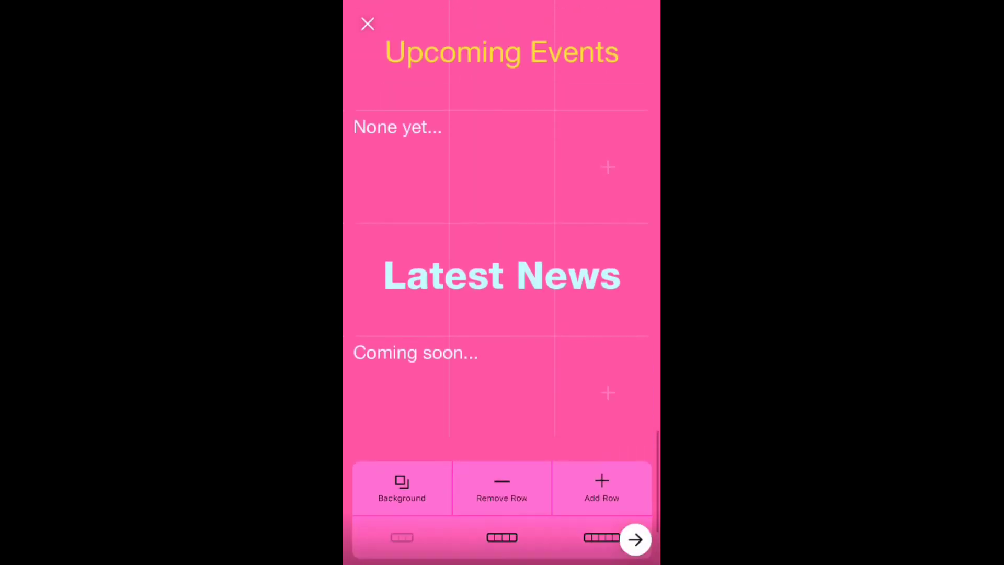
scroll(502, 236, down, 2)
scroll(502, 282, up, 5)
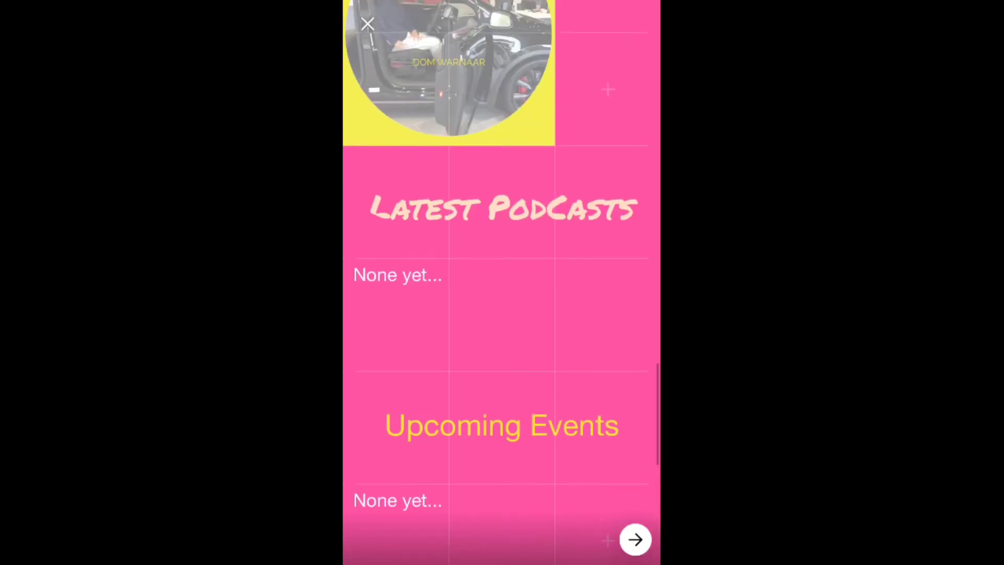
scroll(503, 283, up, 5)
scroll(502, 283, up, 4)
scroll(502, 283, up, 5)
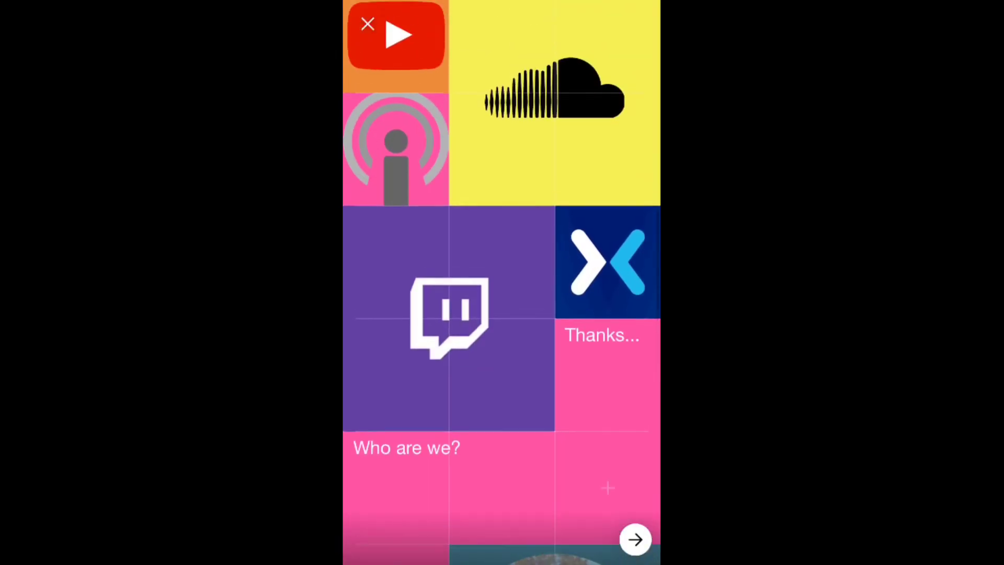
scroll(502, 283, up, 5)
scroll(502, 283, up, 5)
scroll(502, 283, up, 5)
scroll(502, 283, up, 5)
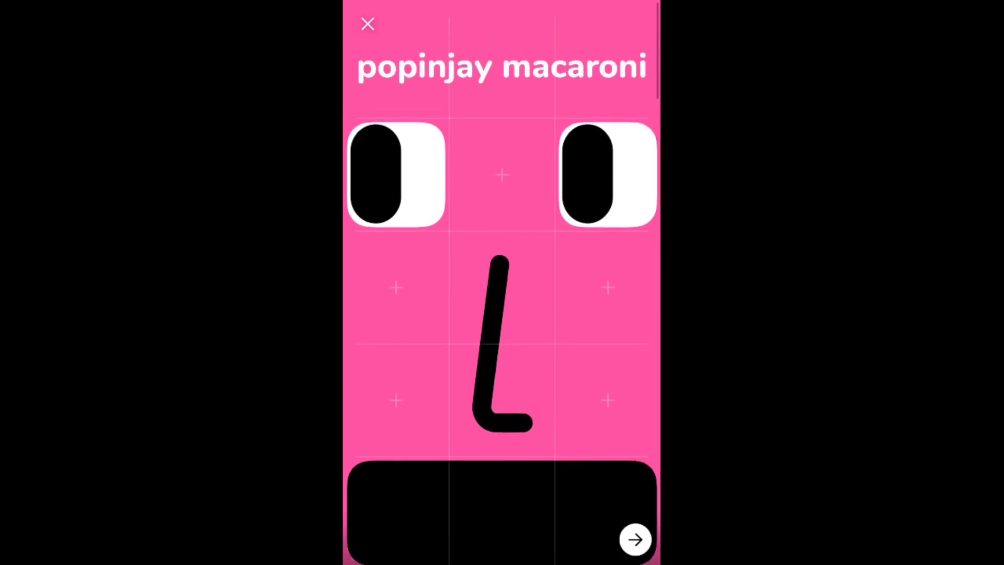
Exit the Popinjay Macaroni page editor, choosing Discard Edits
click(368, 24)
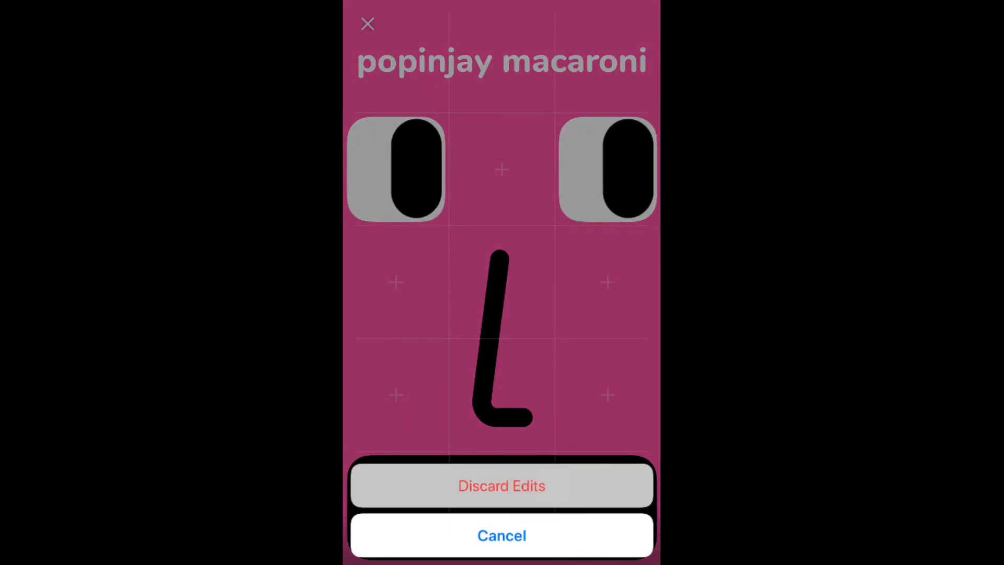
click(501, 485)
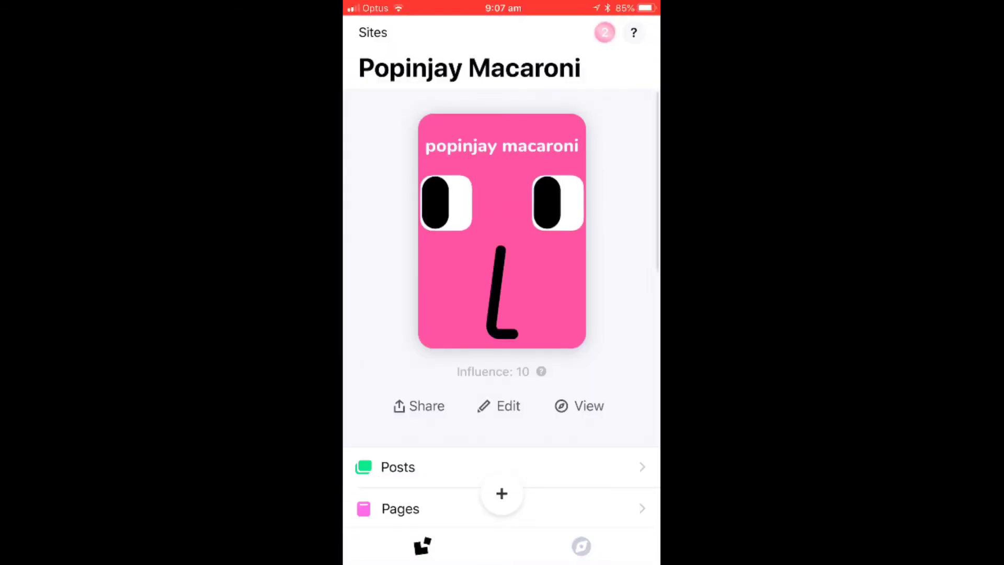
scroll(503, 282, down, 5)
scroll(503, 283, up, 5)
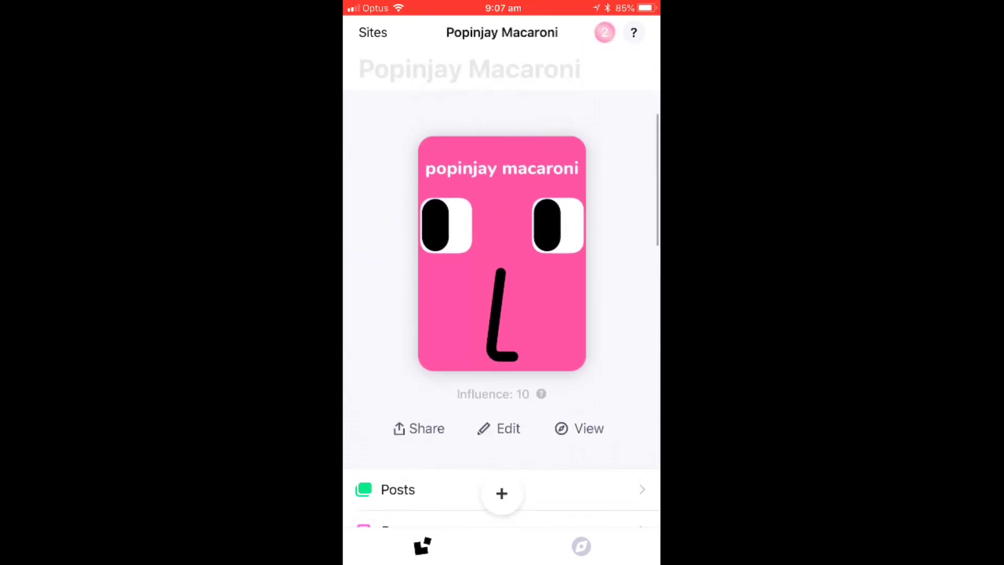